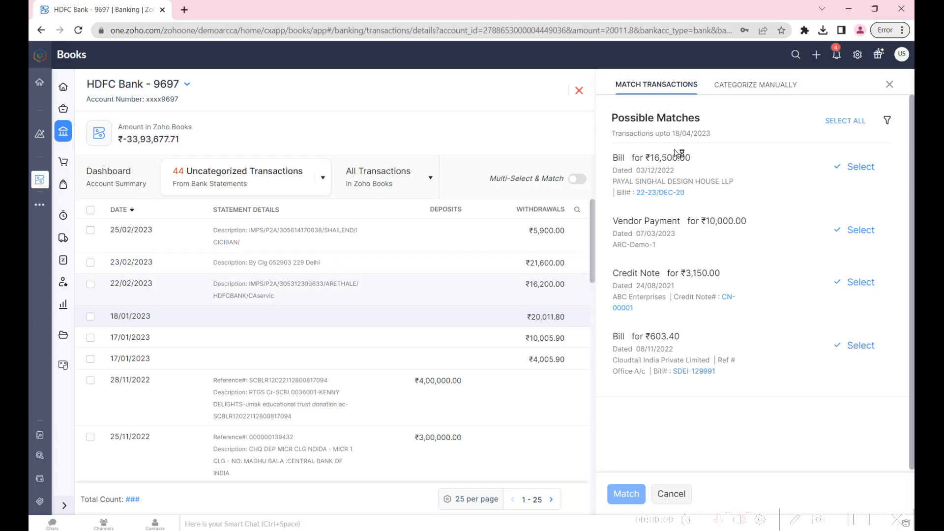
- Examine the categorization form of the 18/01/2023 withdrawal and the possible matches for the two 17/01/2023 withdrawals
click(755, 85)
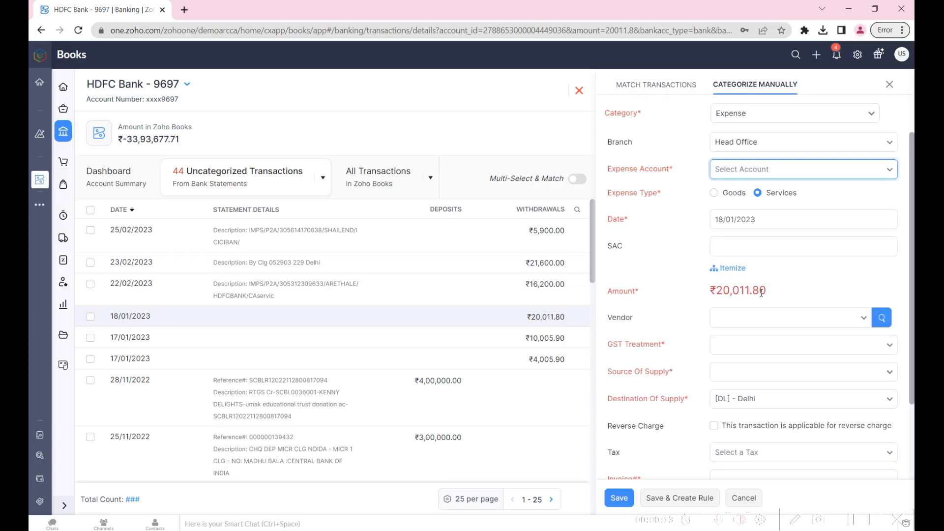
drag(739, 291, 775, 293)
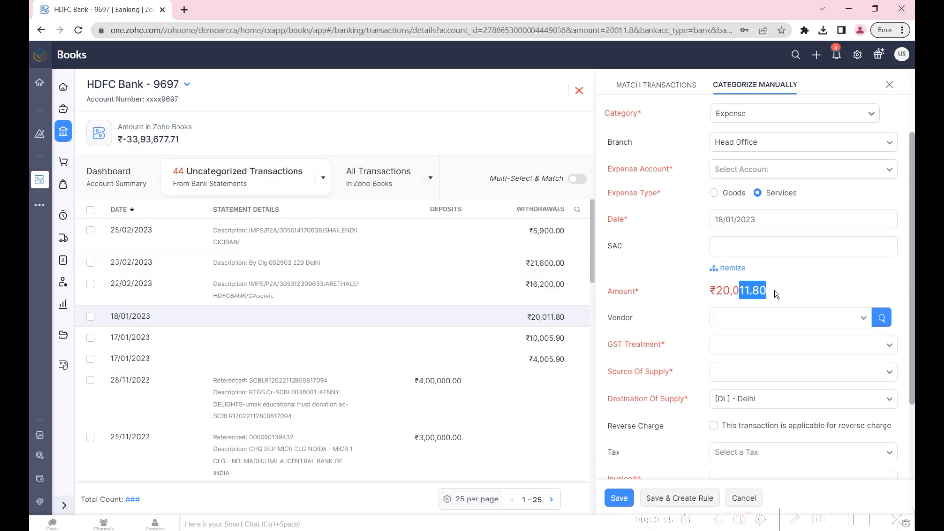
click(560, 339)
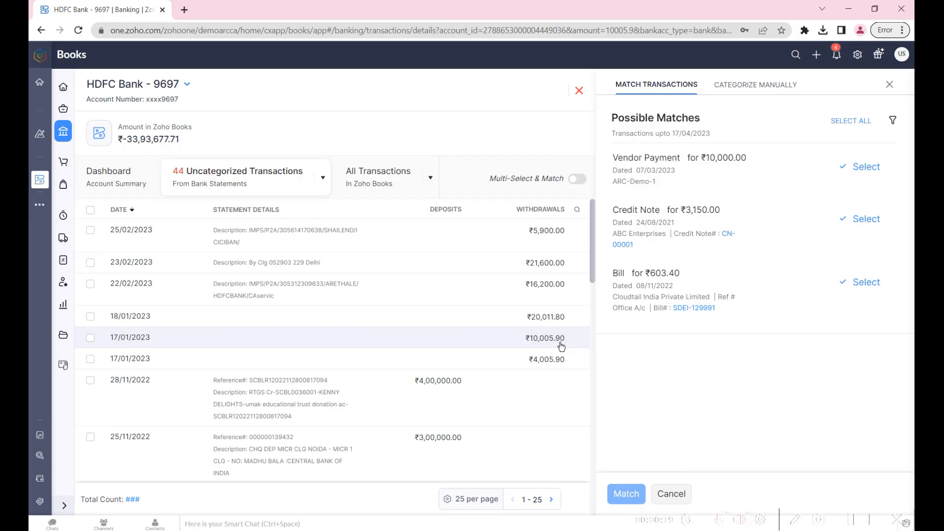
click(556, 364)
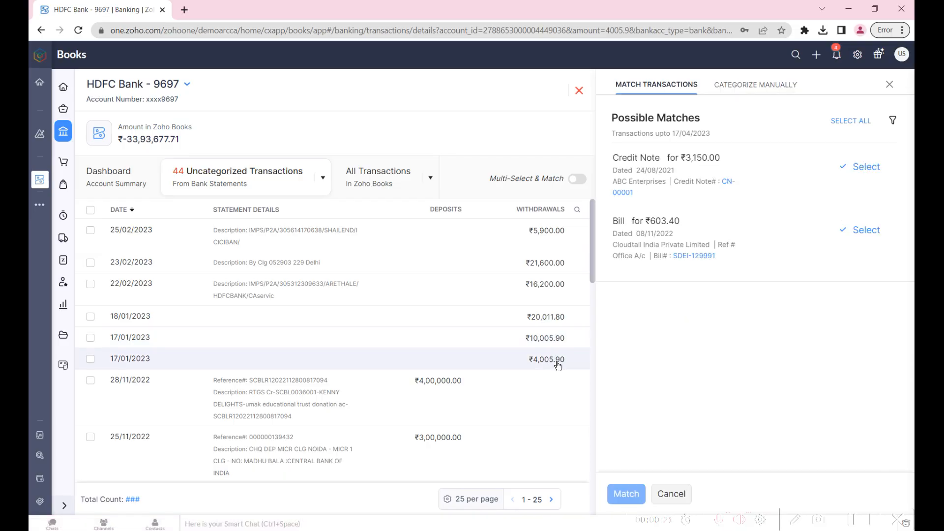
- Manually categorize the ₹20,011.80 withdrawal of 18/01/2023 as an Expense and switch it to itemized entry
click(553, 317)
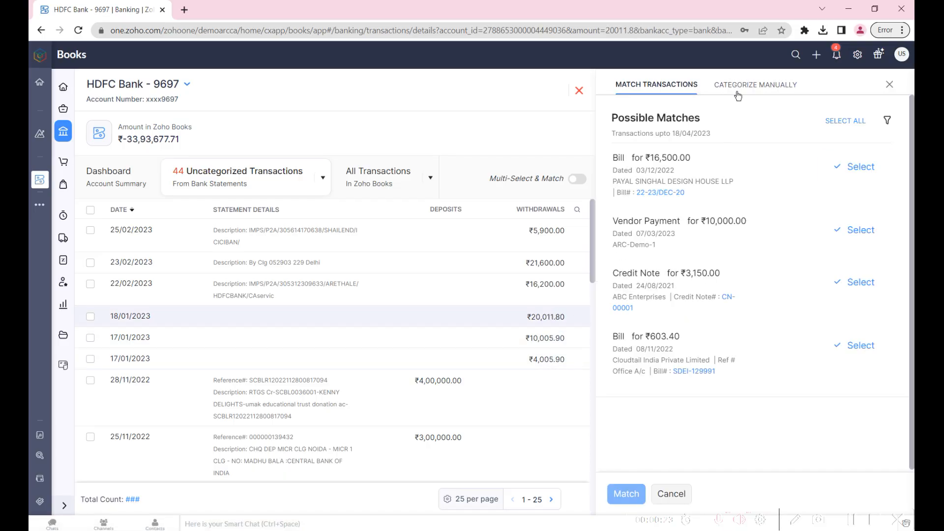
click(740, 85)
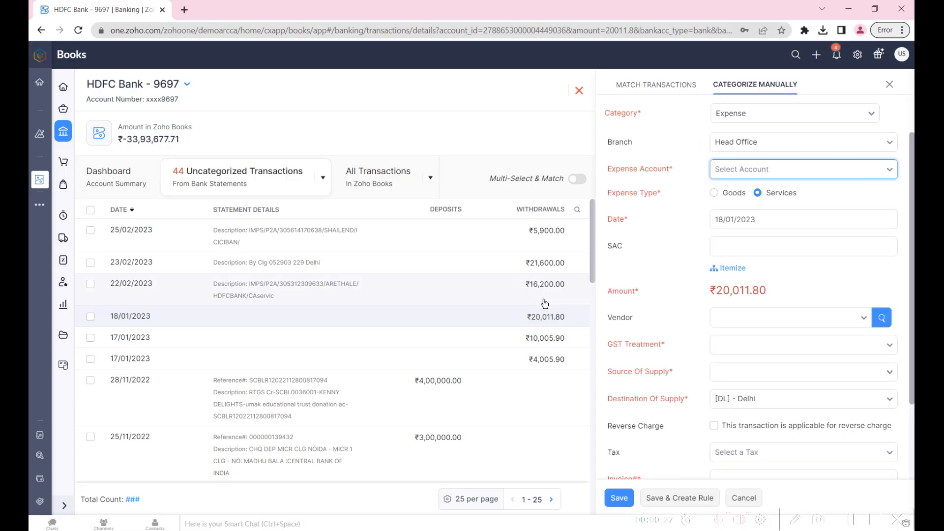
click(535, 323)
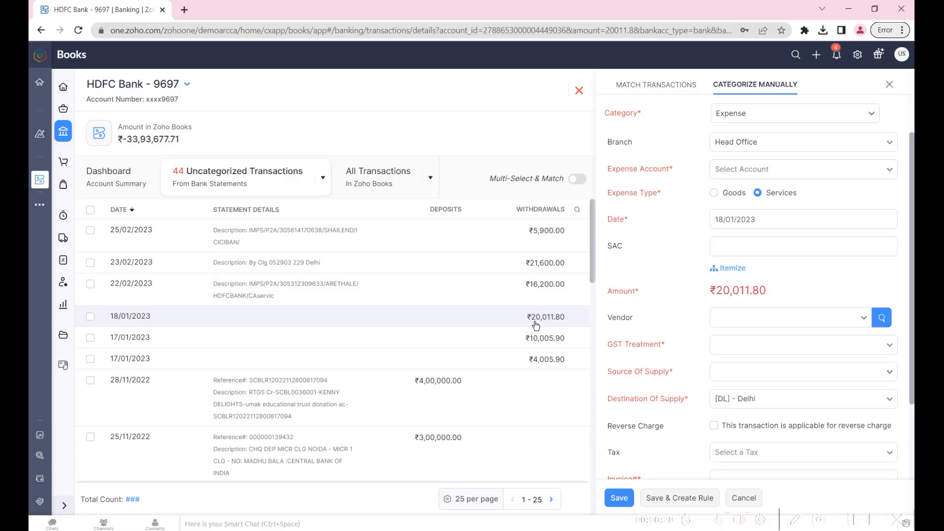
click(735, 123)
click(734, 122)
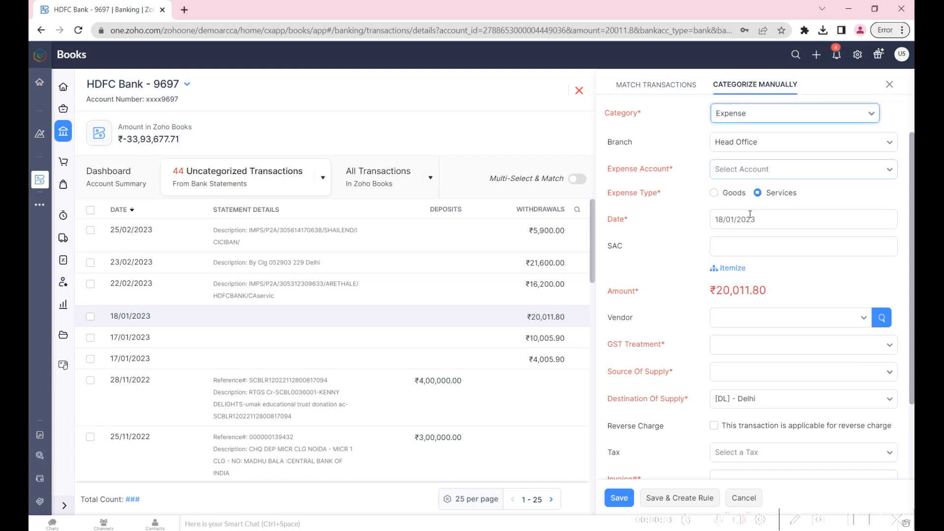
click(733, 268)
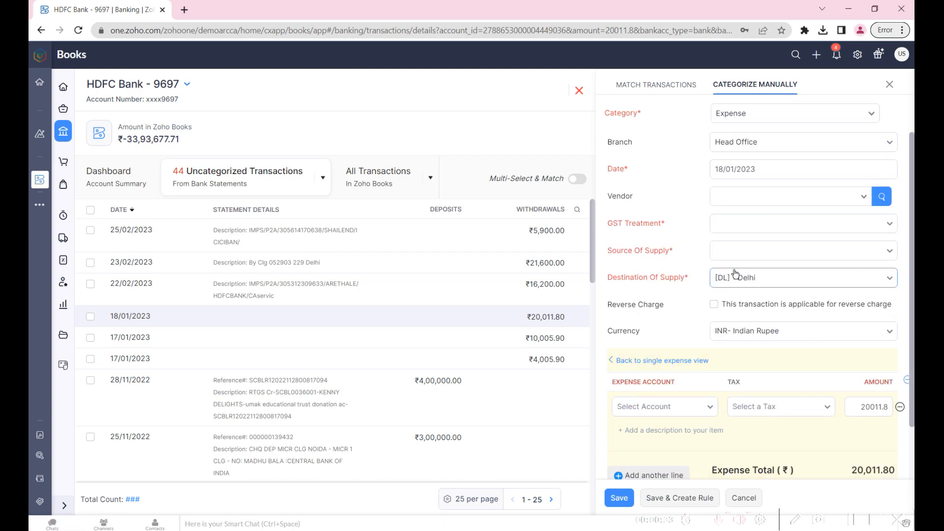
- Assign the first expense line to the Labor account with an amount of 20000
scroll(731, 270, down, 3)
scroll(732, 270, down, 1)
click(666, 291)
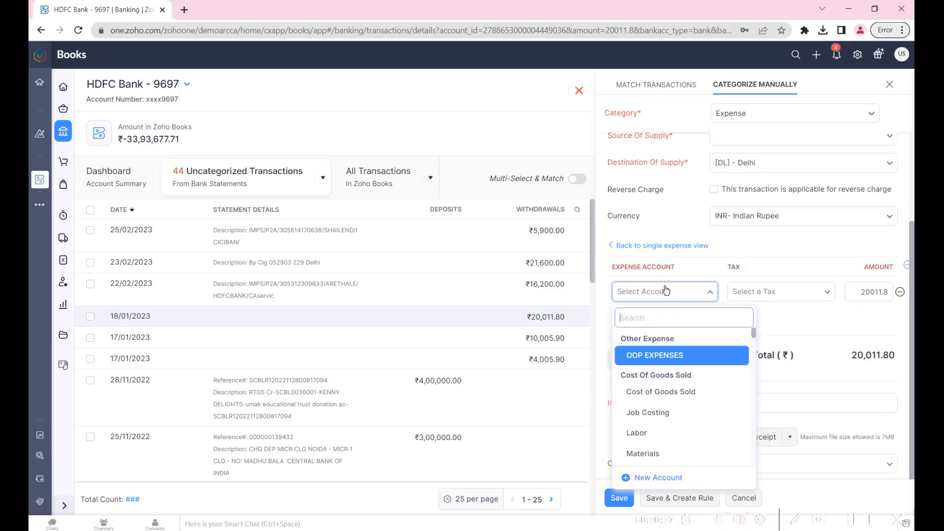
text(labor)
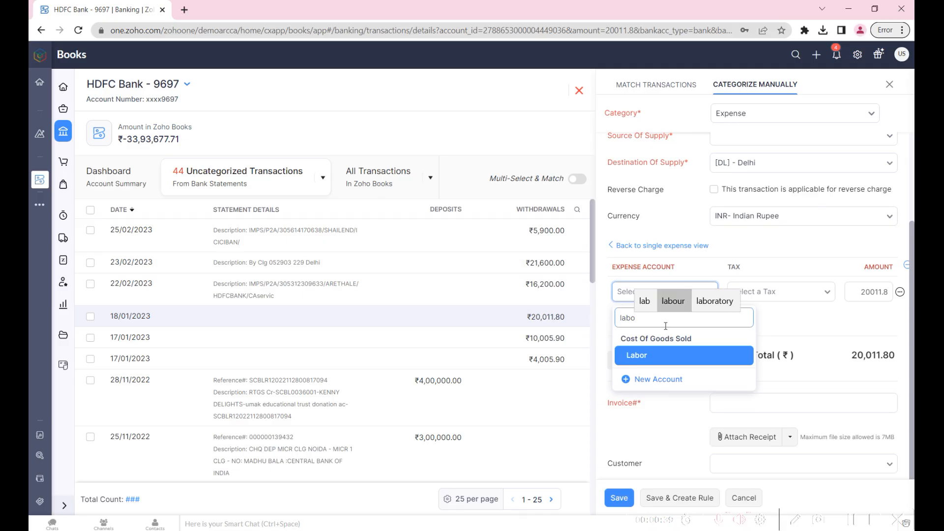
key(Return)
drag(875, 293, 889, 293)
text(000)
key(Tab)
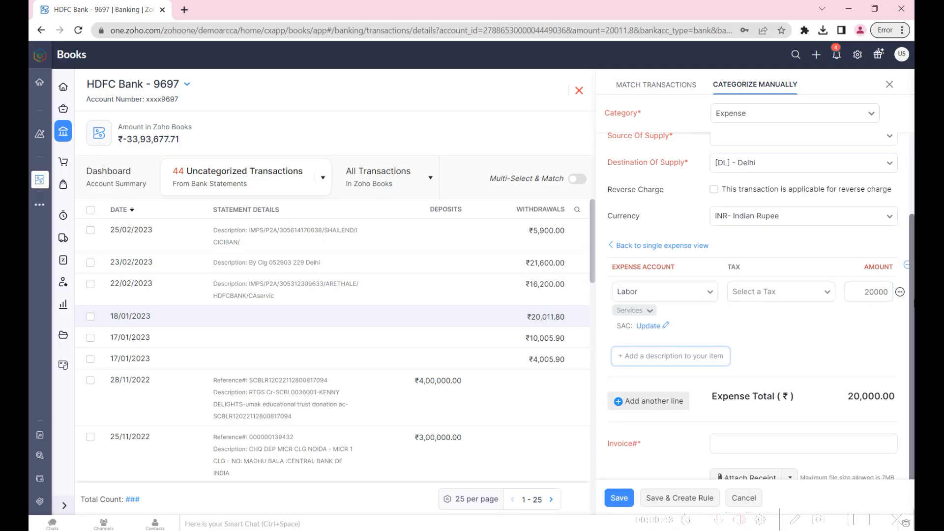
- Add a second expense line for Bank Fees and Charges with an amount of 11.8 and save the itemized expense
click(645, 402)
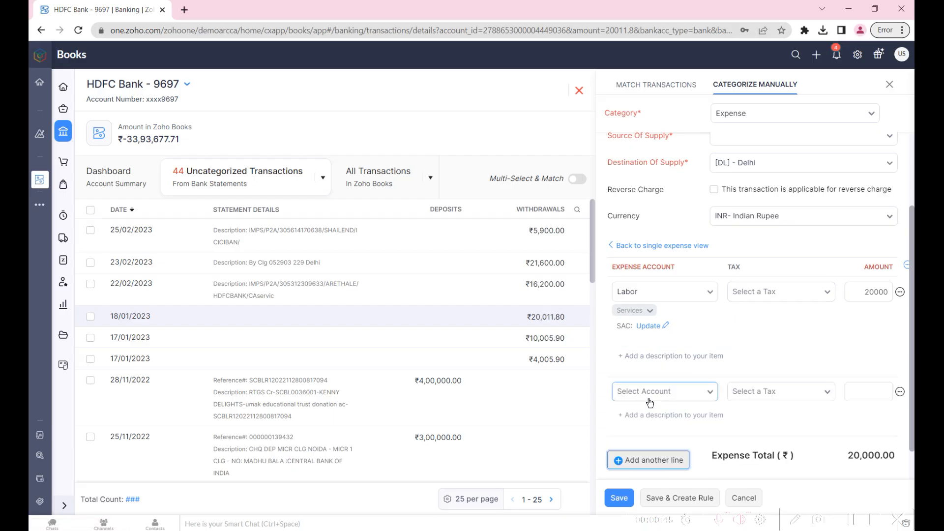
click(650, 395)
text(bank)
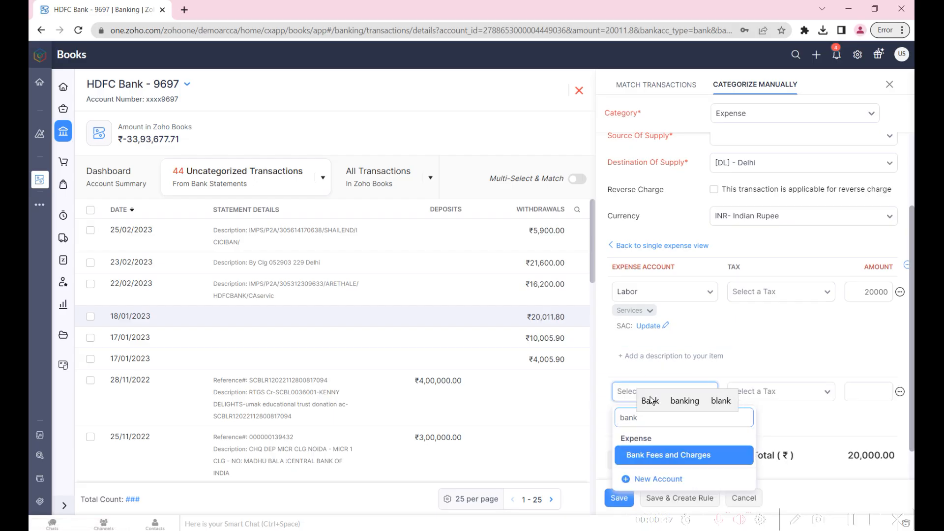
key(Return)
key(Tab)
key(Tab)
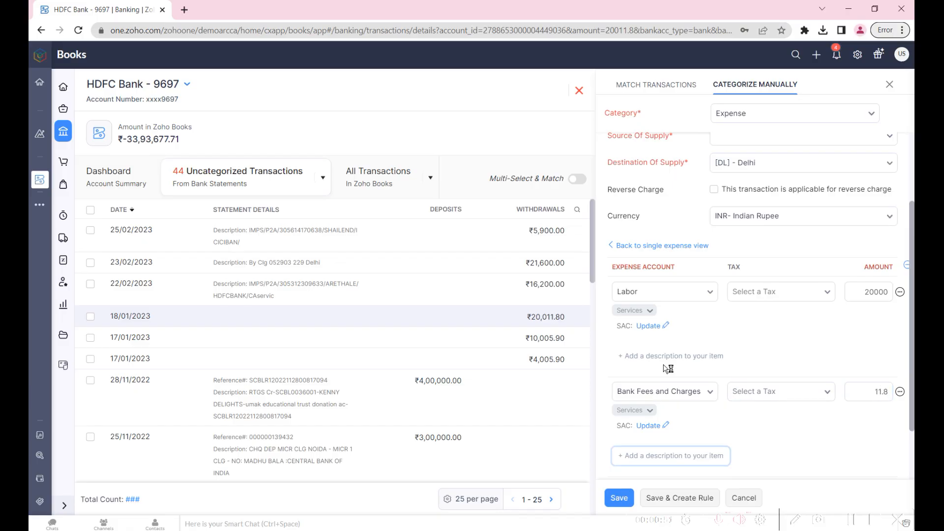
key(Tab)
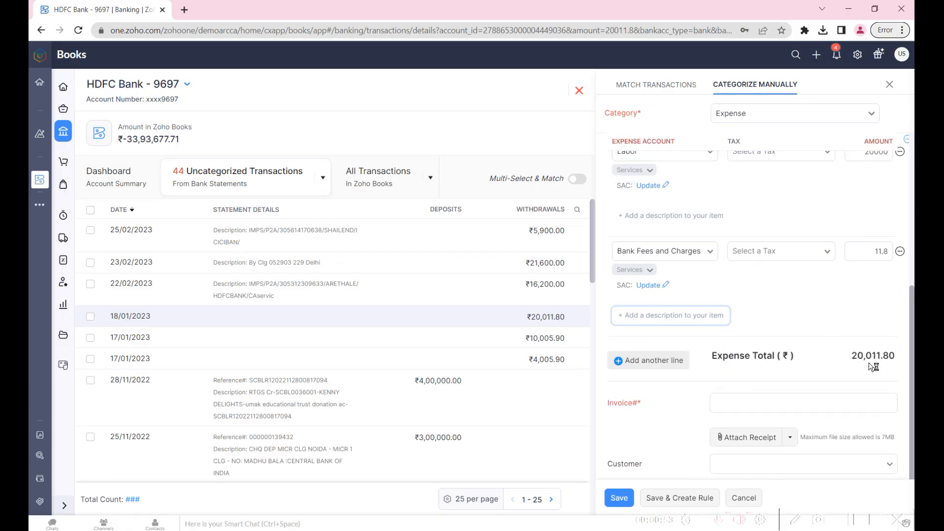
click(619, 498)
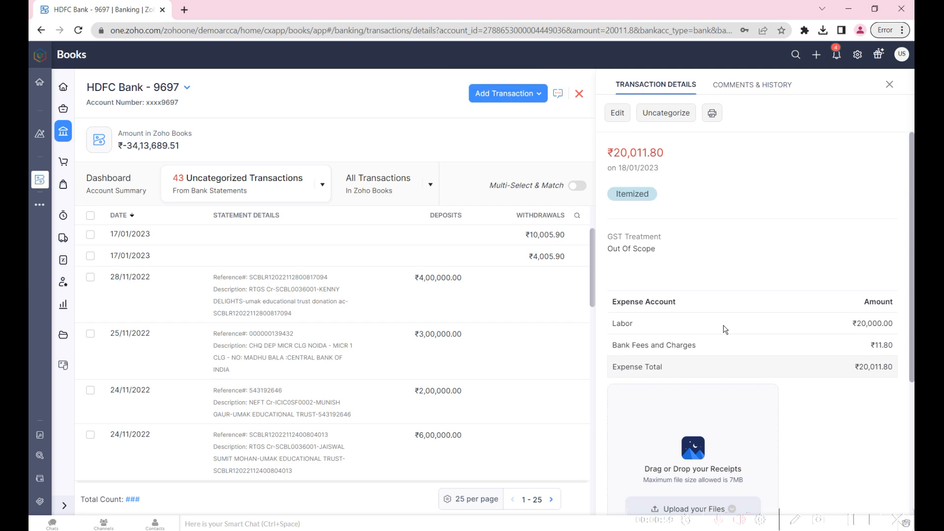
click(508, 238)
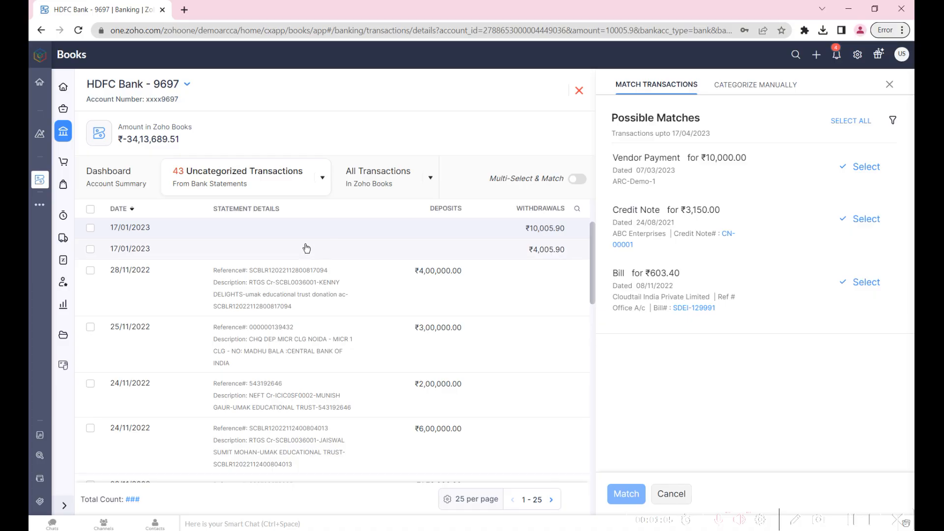
click(752, 86)
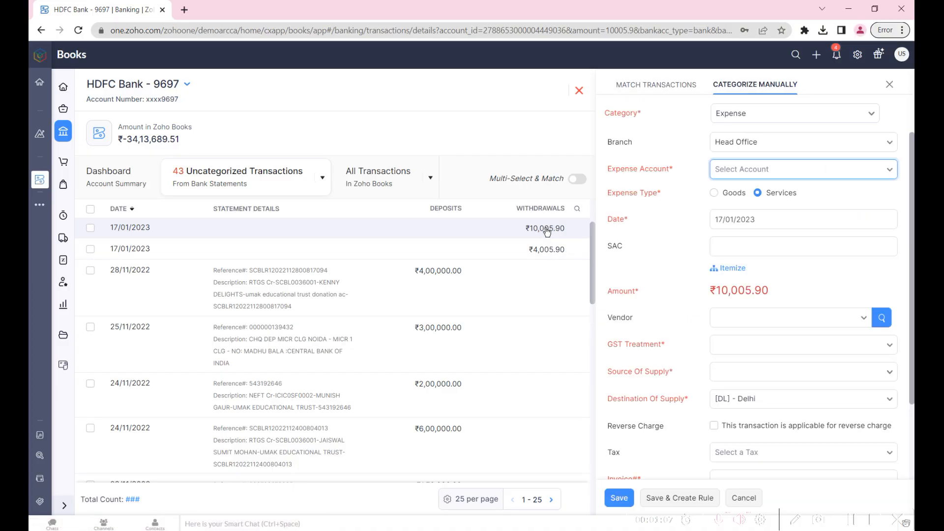
click(763, 113)
click(762, 186)
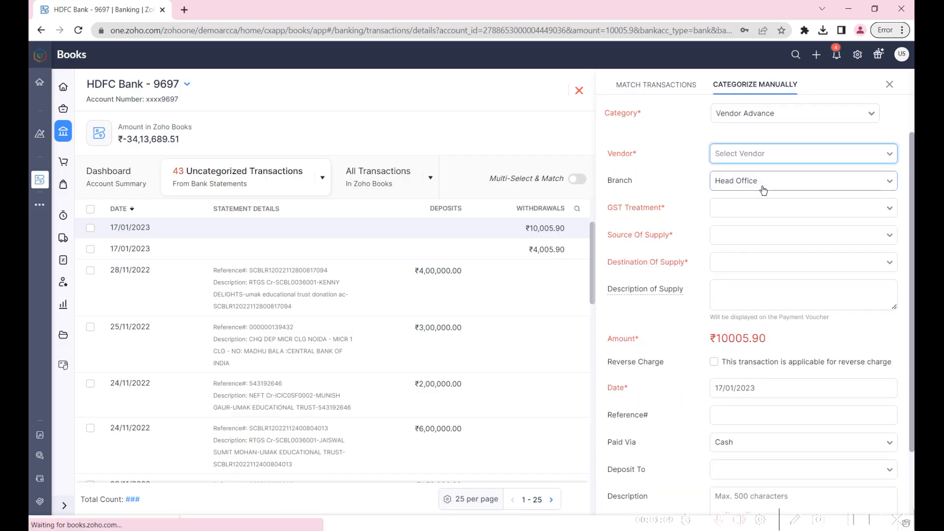
click(754, 112)
key(Escape)
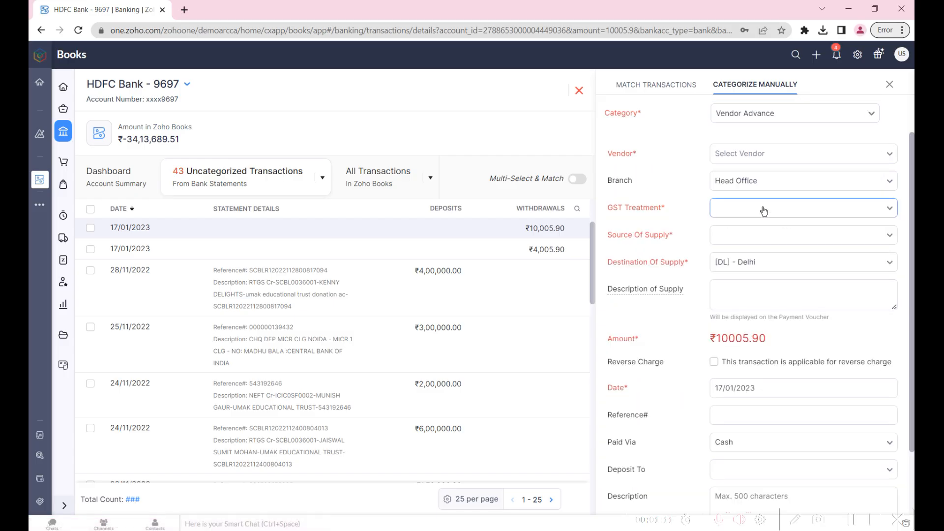
click(752, 156)
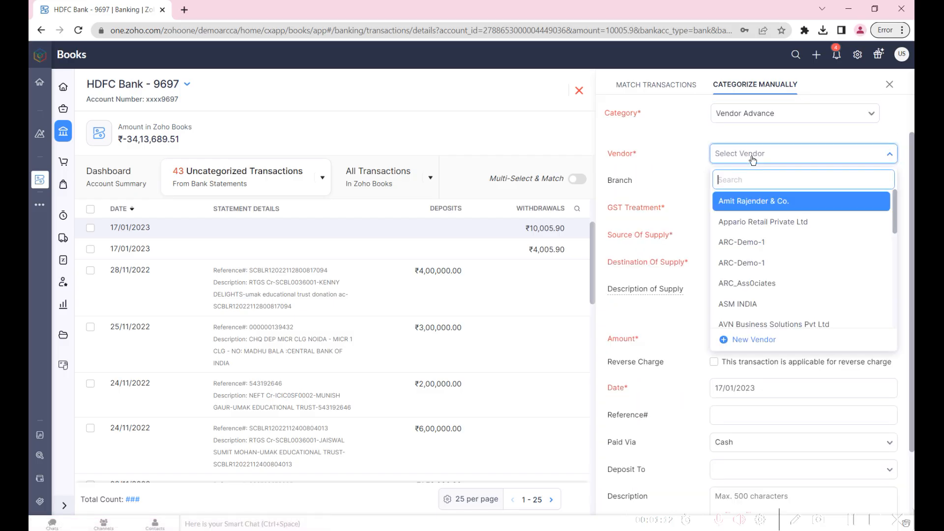
click(764, 202)
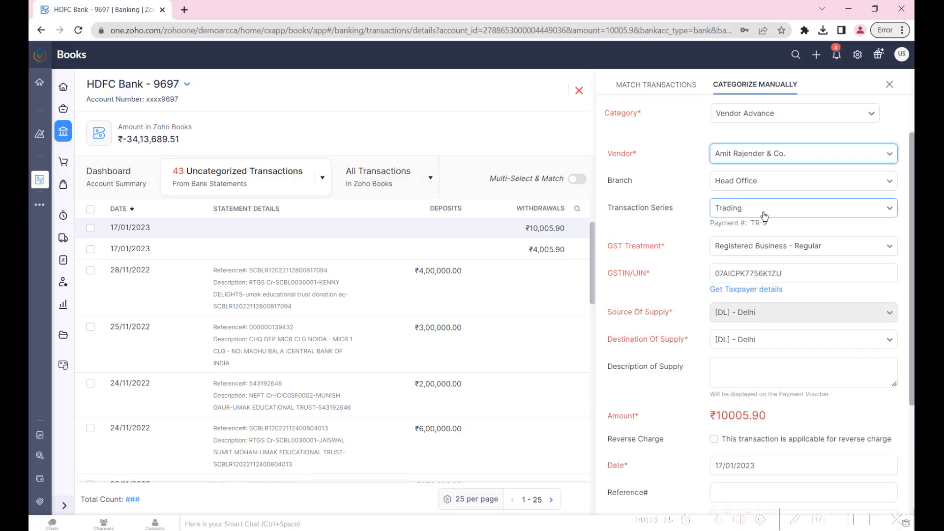
scroll(765, 256, down, 3)
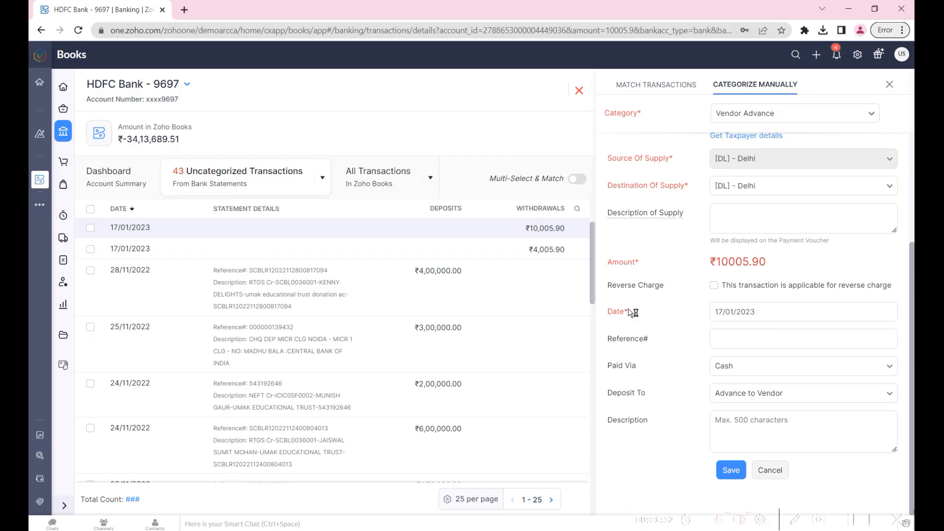
click(770, 475)
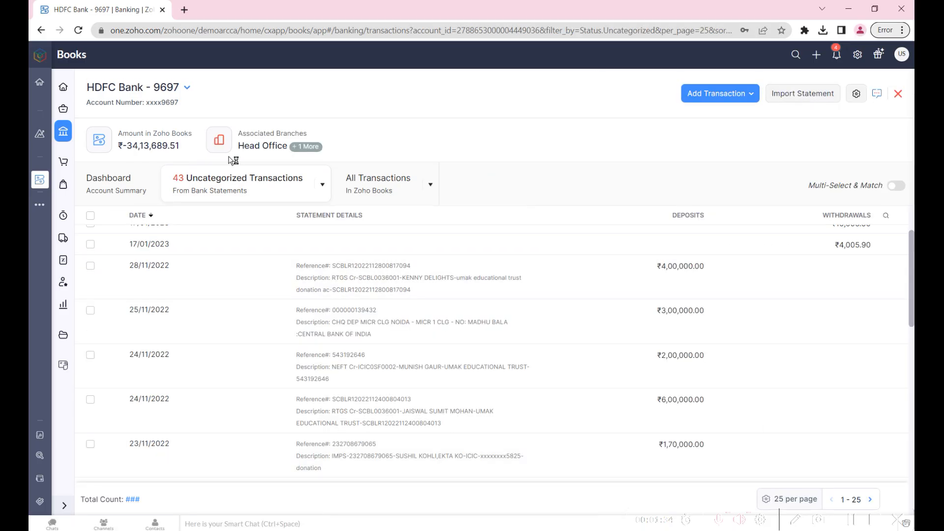
- Add a Vendor Payment transaction to the HDFC bank account and select Amit Rajender & Co. as the vendor
click(722, 96)
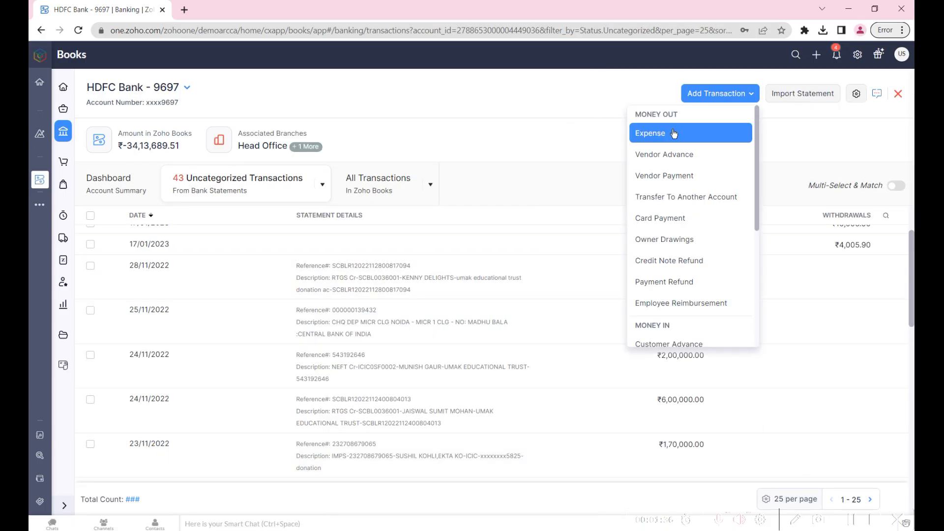
click(675, 178)
click(764, 129)
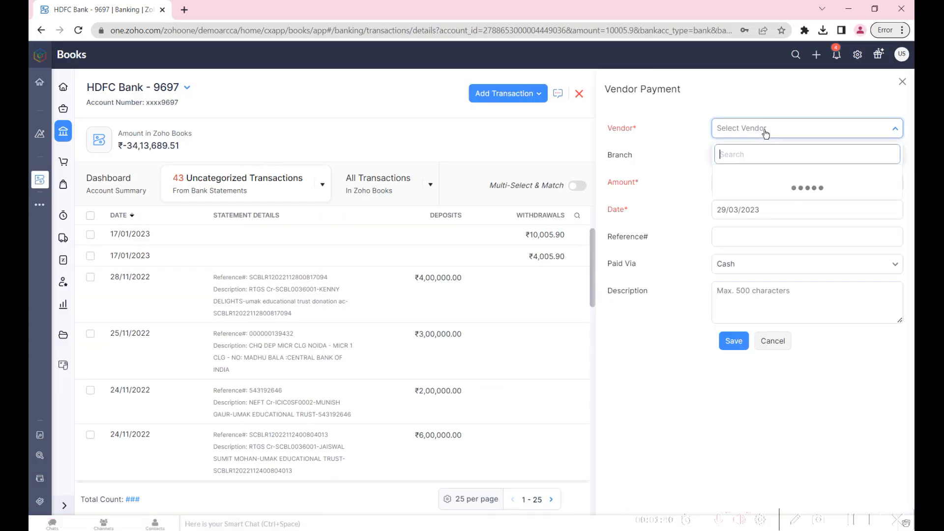
text(amit)
click(757, 176)
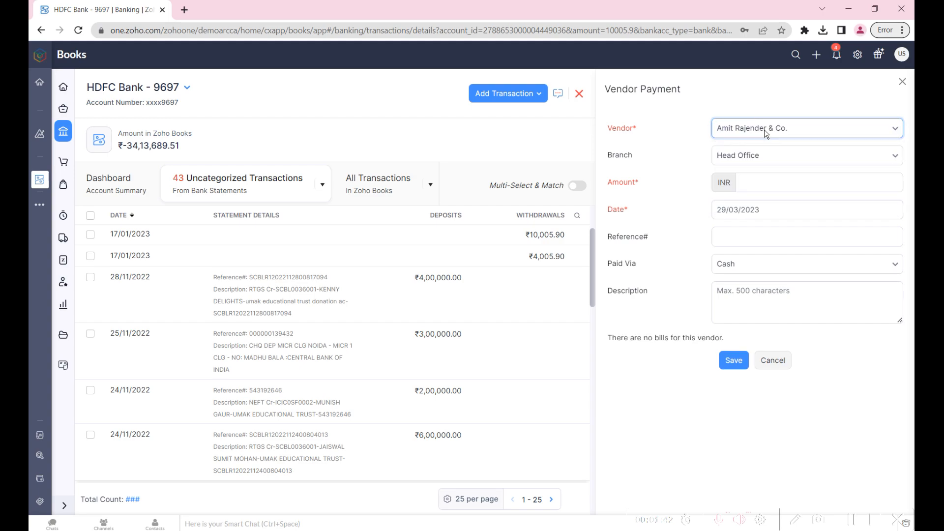
- Set the vendor payment's amount to 10000 INR and its date to 17/01/2023
click(751, 225)
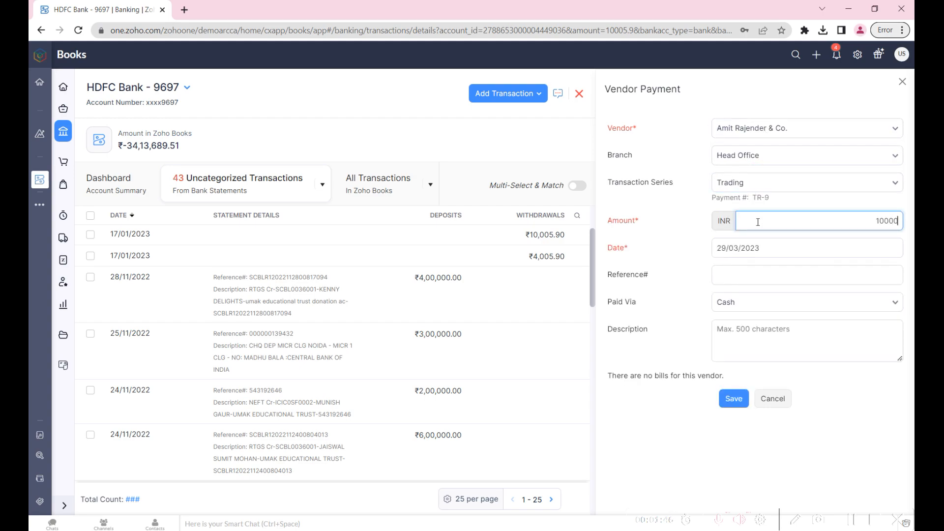
click(769, 255)
text(17)
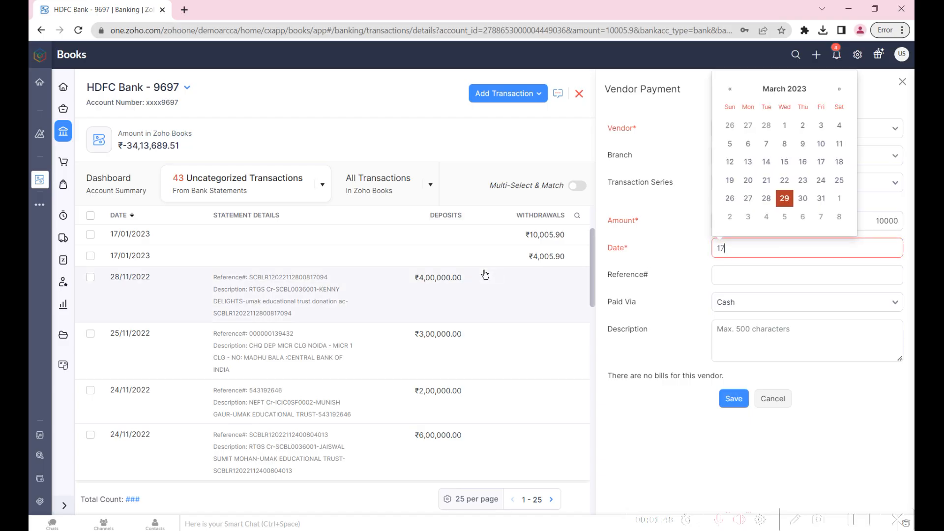
text(/01/2023)
key(Return)
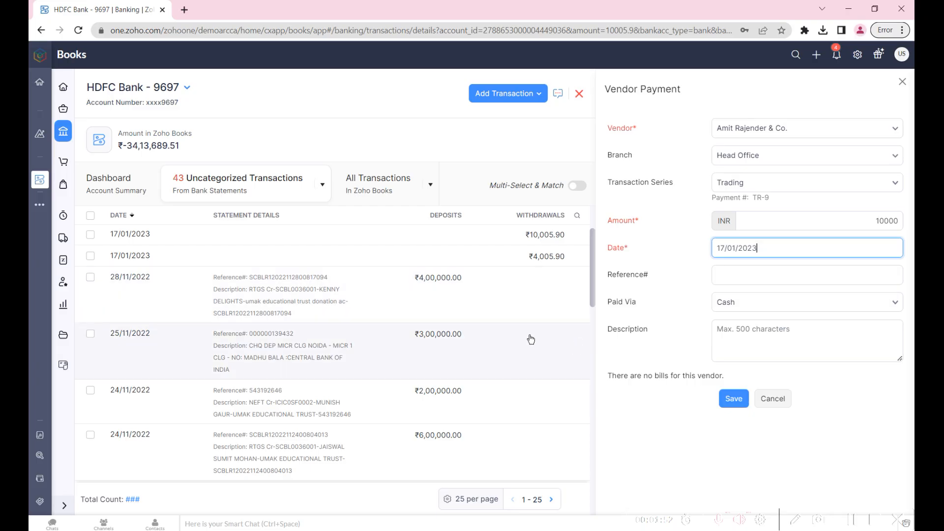
- Set the payment mode to Bank with reference NEFT and save the vendor payment, accepting the excess as Advance to Vendor
click(783, 308)
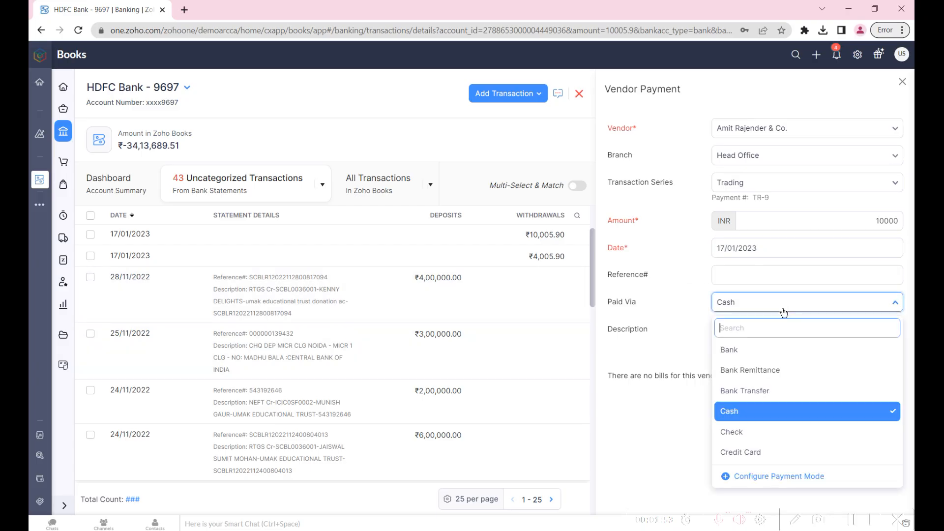
click(780, 353)
click(744, 270)
text(NEFT)
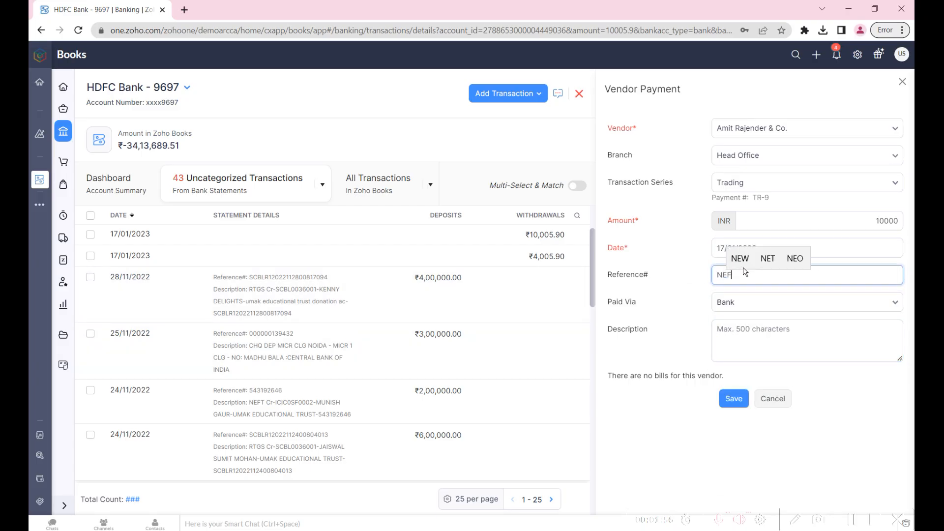
click(733, 399)
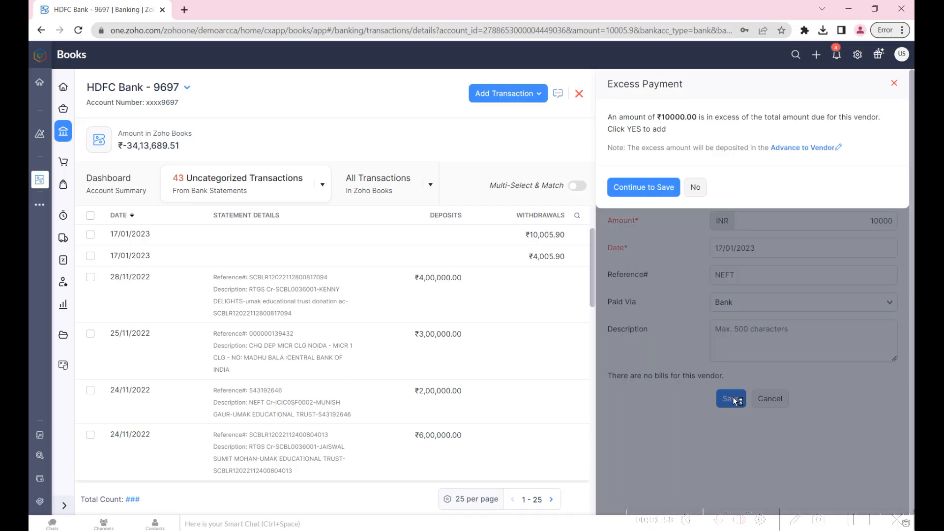
click(641, 189)
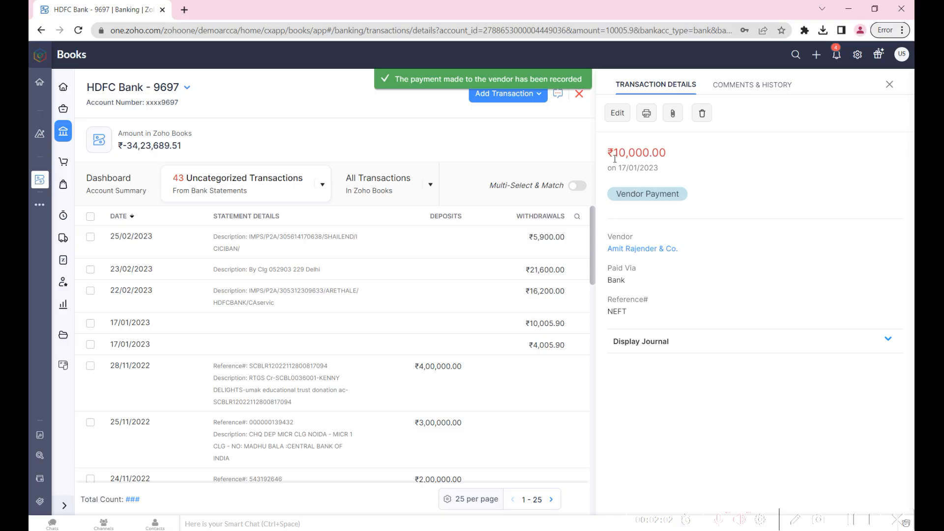
- Open the ₹10,005.90 uncategorized withdrawal of 17/01/2023 and set the amount range for possible matches to 10000 through 10000
click(196, 197)
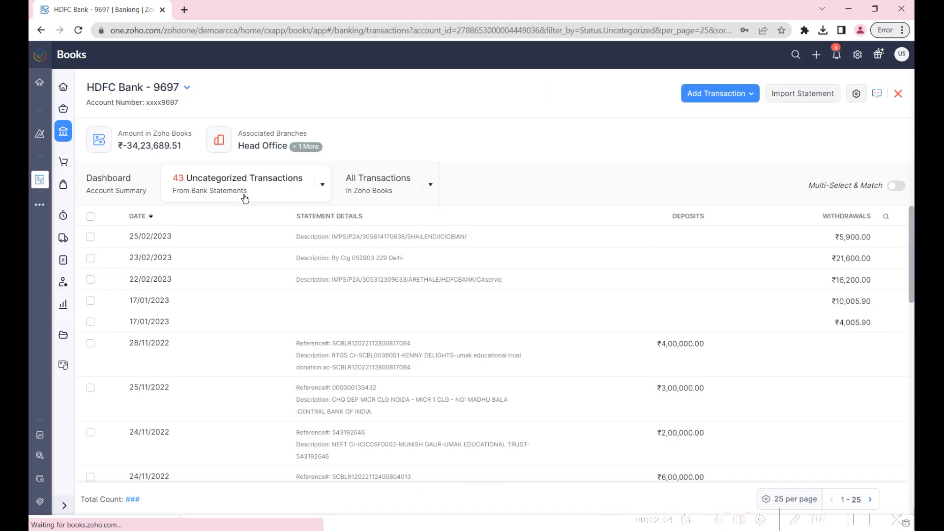
click(819, 305)
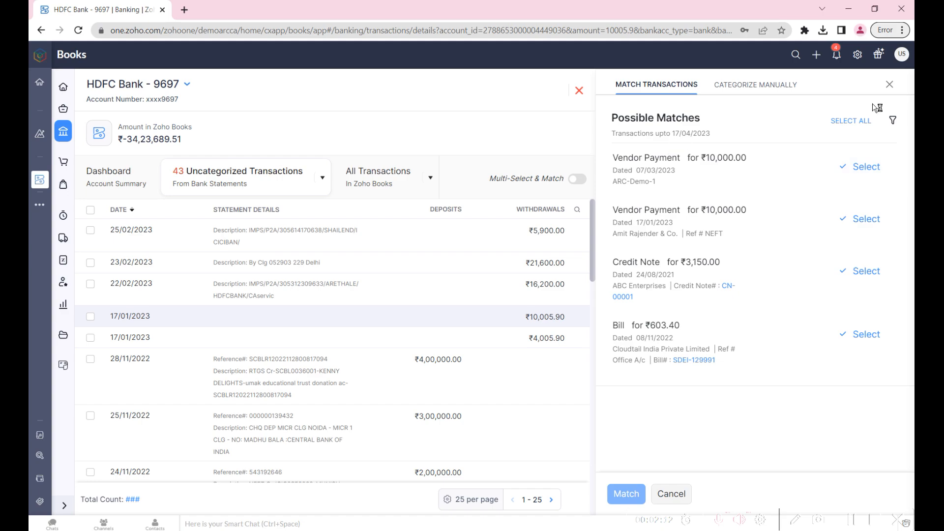
click(890, 122)
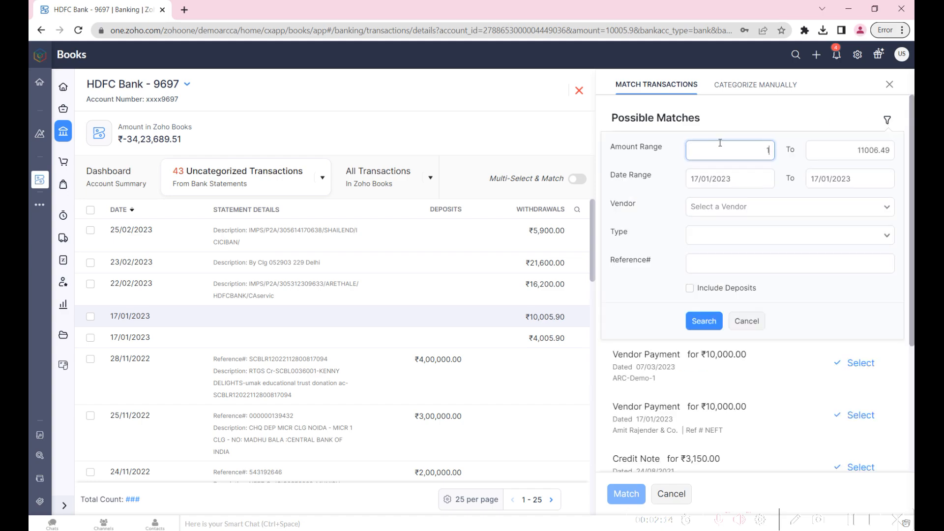
drag(716, 149, 853, 150)
text(10000)
key(Tab)
text(10000)
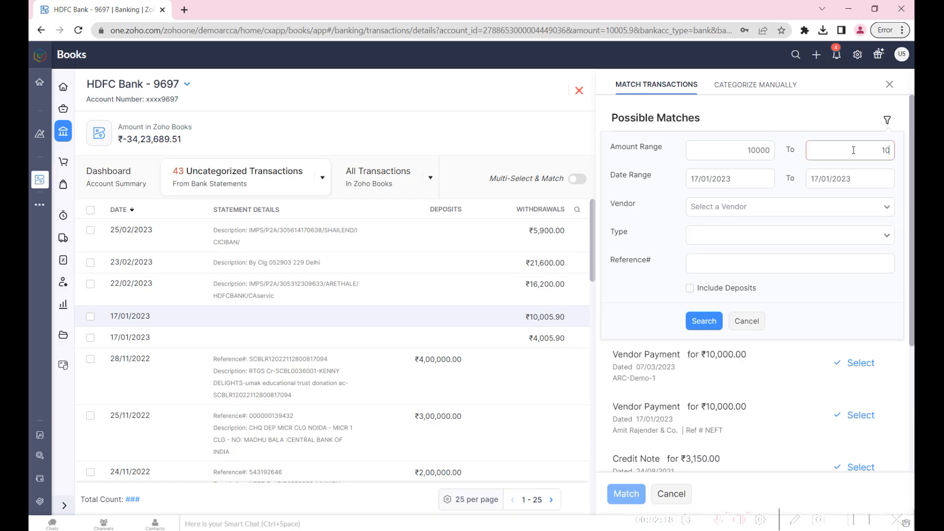
- Filter the possible matches by vendor Amit Rajender & Co. and select the ₹10,000 vendor payment
click(810, 215)
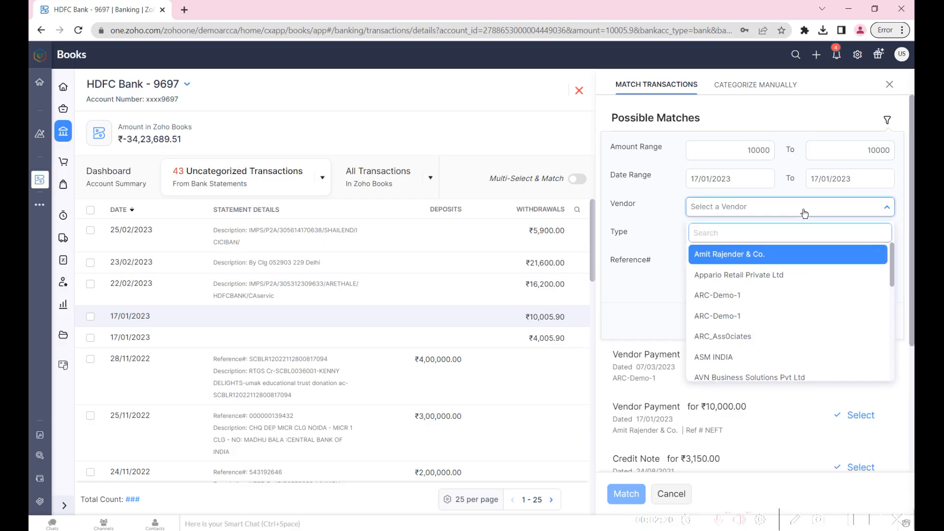
text(ami)
key(Return)
click(705, 324)
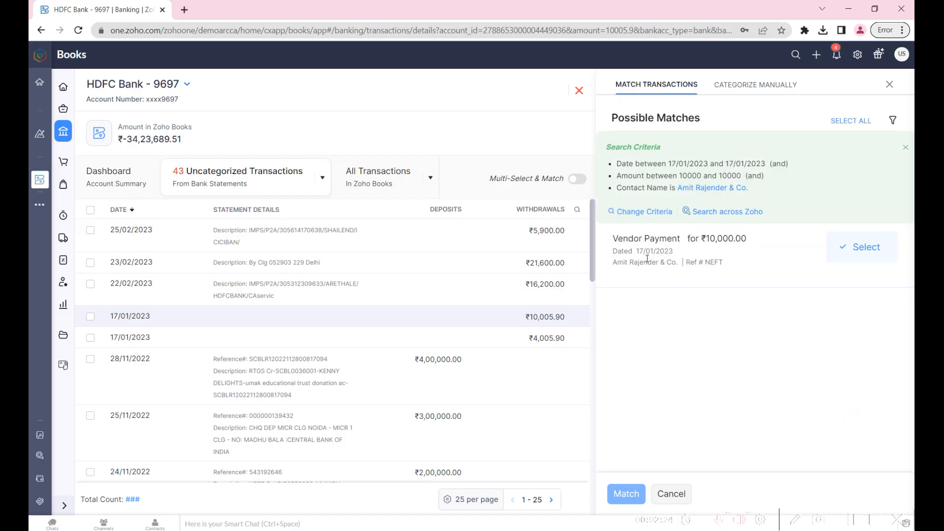
click(864, 256)
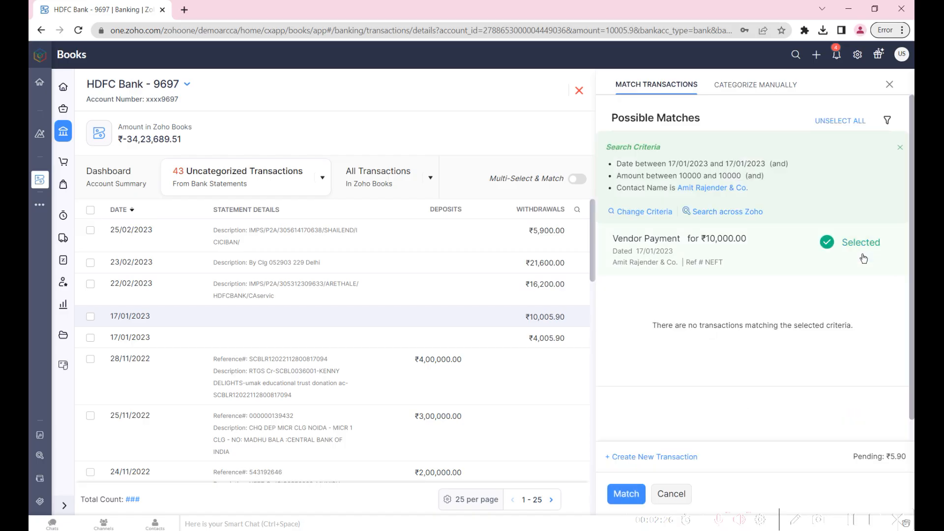
- Record the pending 5.90 as a new Bank Fees and Charges transaction and match both entries to the bank withdrawal
scroll(727, 319, down, 1)
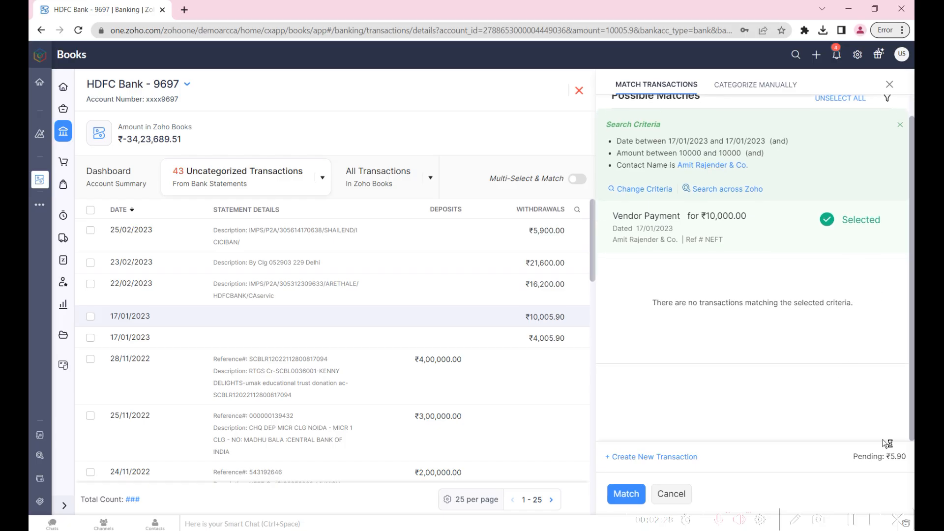
click(623, 495)
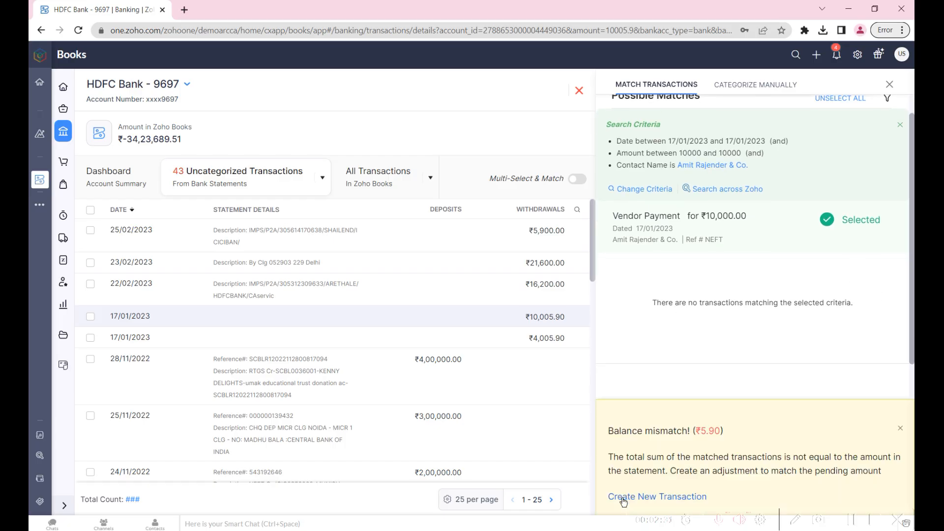
click(653, 496)
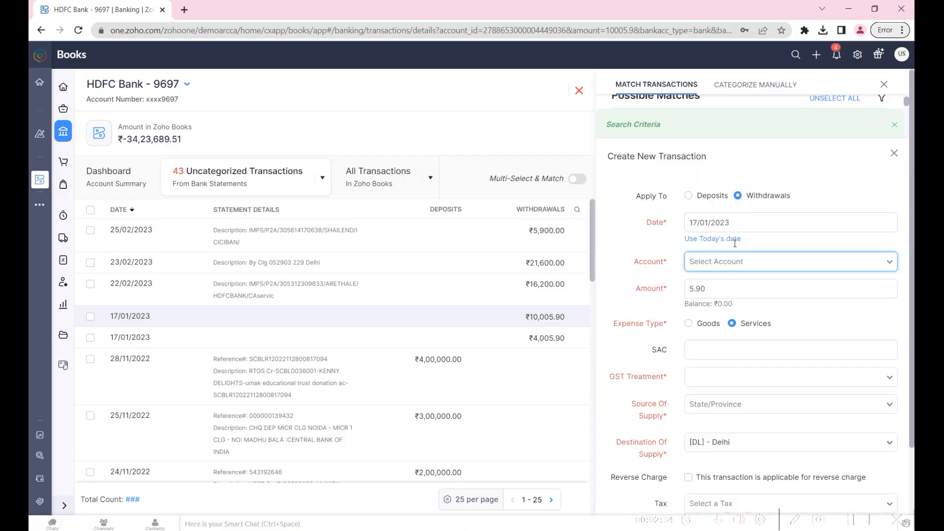
click(721, 268)
text(bank)
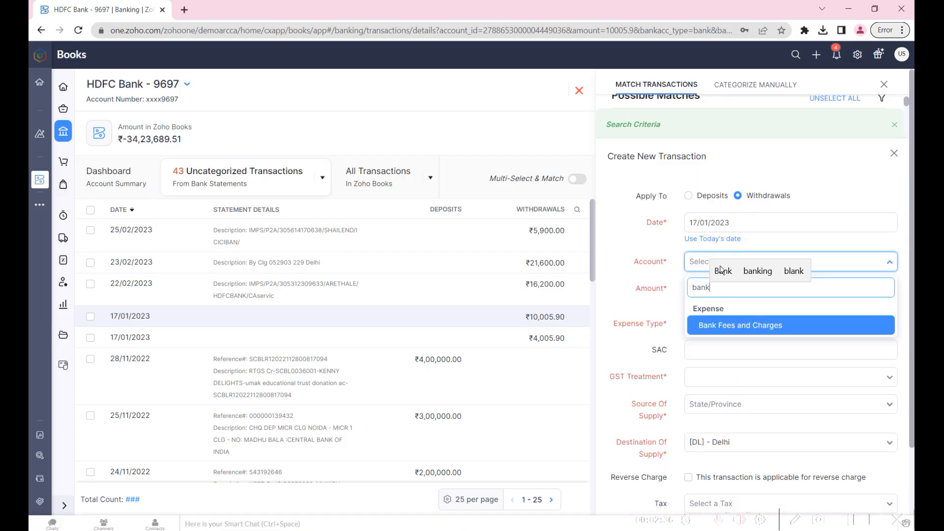
click(748, 325)
scroll(749, 327, down, 2)
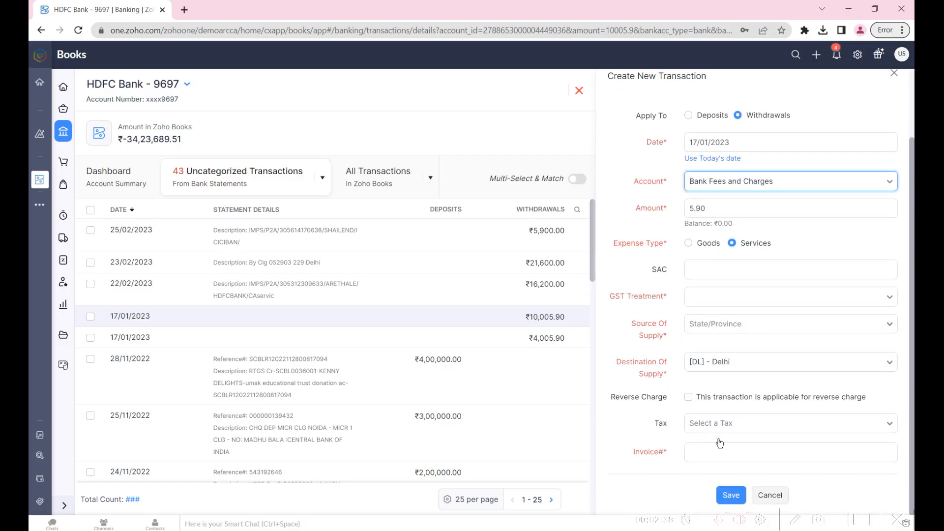
click(734, 496)
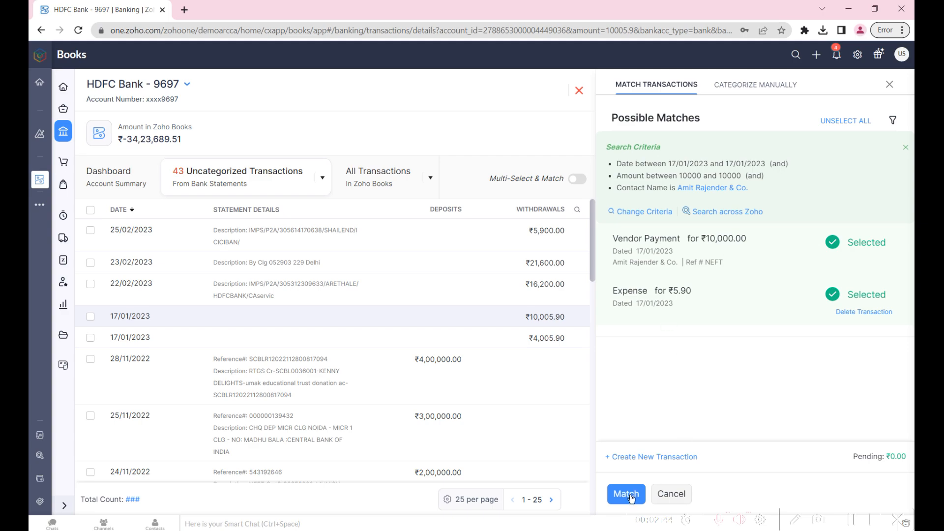
click(629, 494)
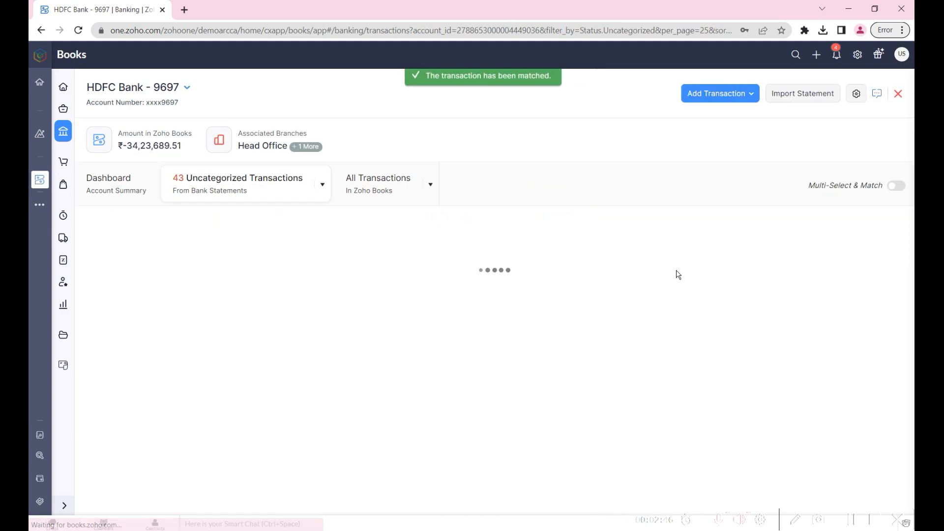
- Examine the 17/01/2023 entries in the account's full transaction list and return to the uncategorized transactions
click(392, 183)
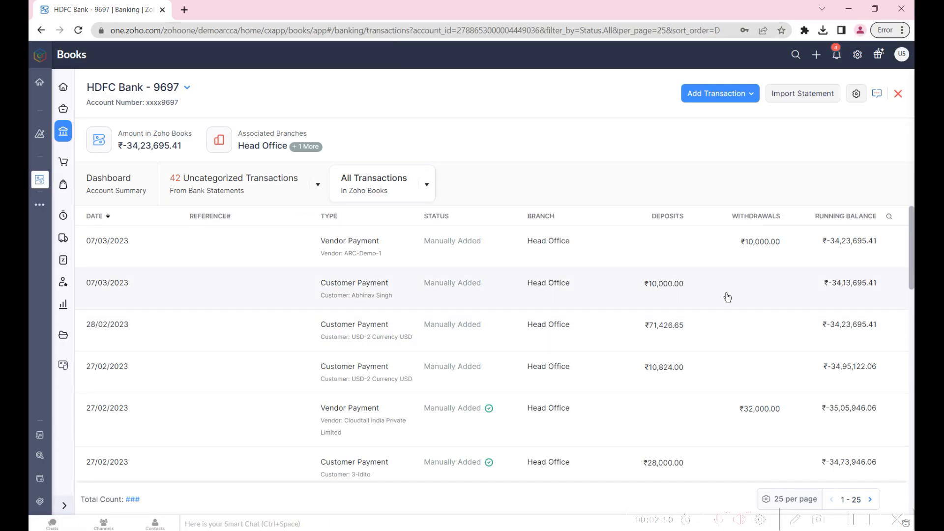
scroll(727, 297, down, 8)
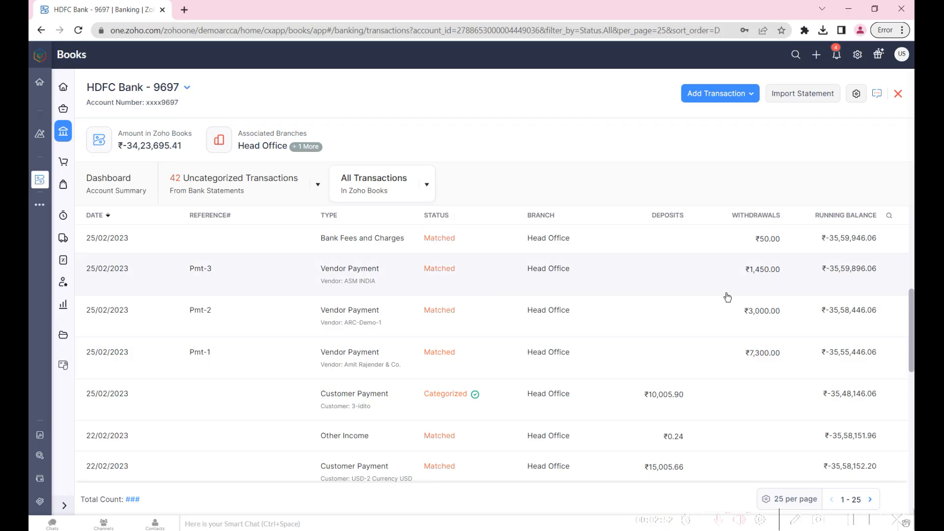
scroll(727, 297, down, 8)
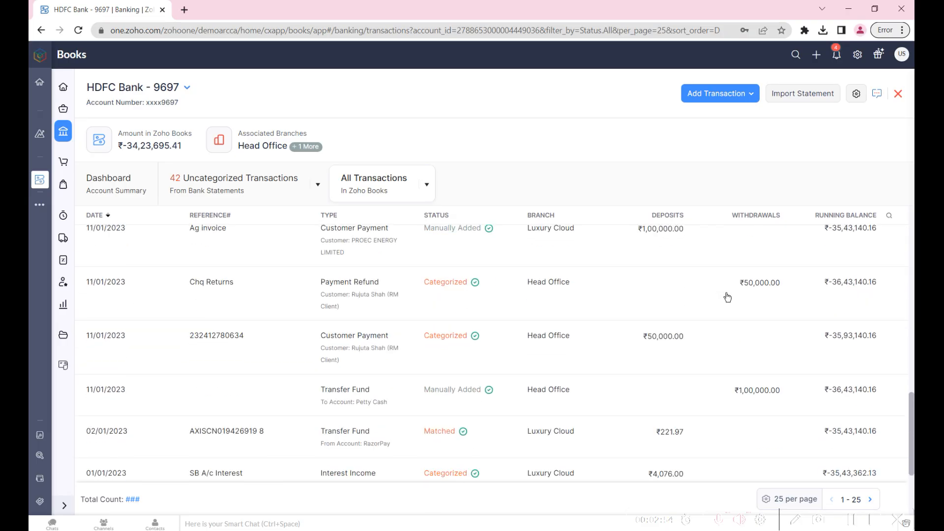
scroll(723, 287, up, 1)
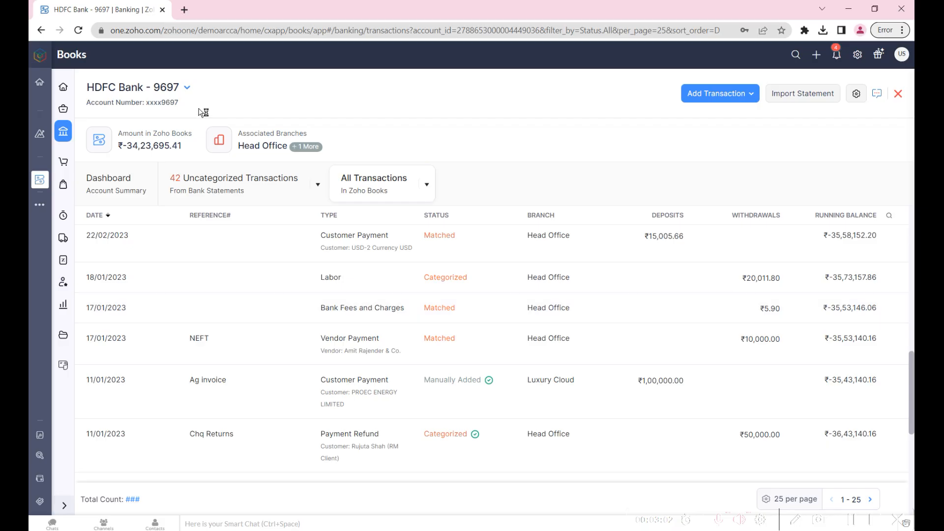
click(235, 185)
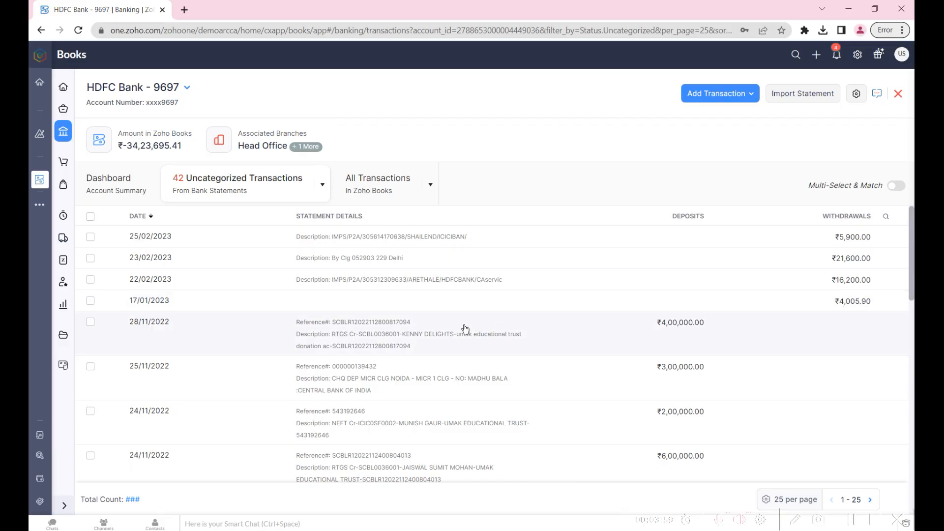
click(466, 305)
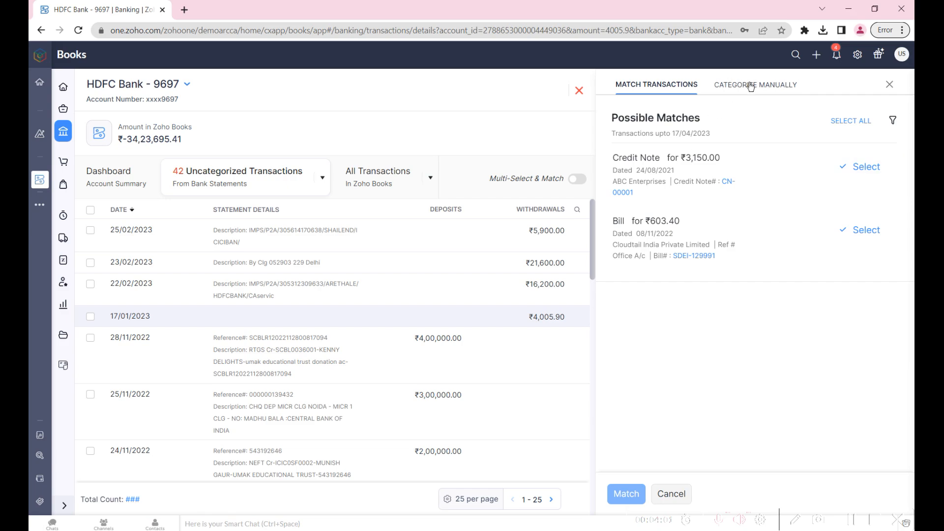
click(889, 85)
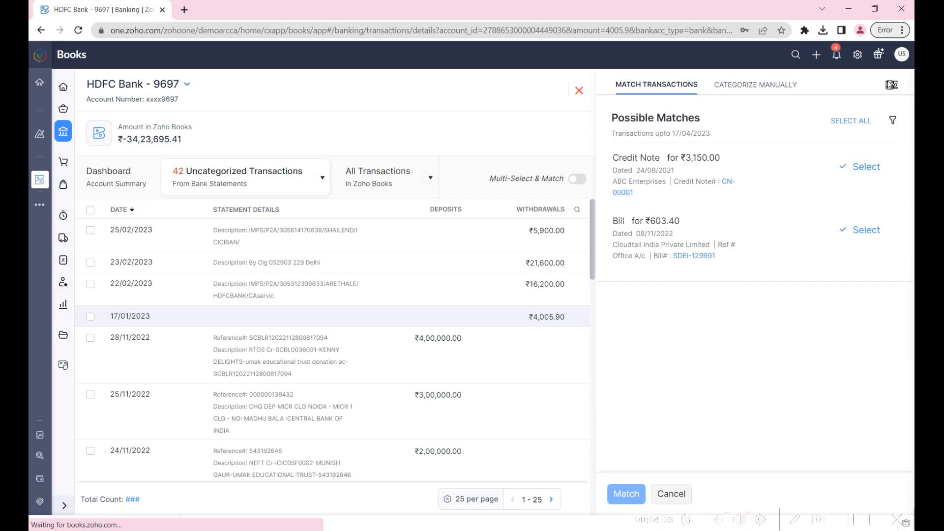
click(797, 300)
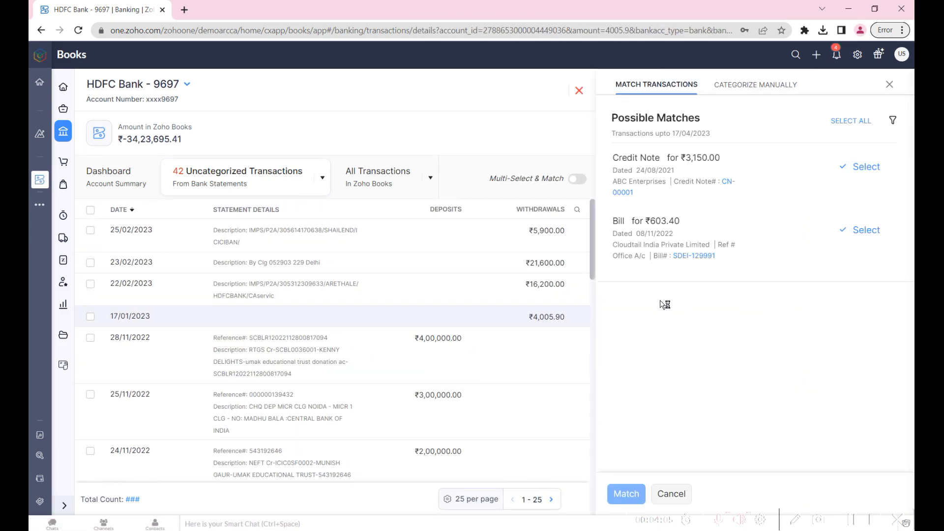
click(891, 86)
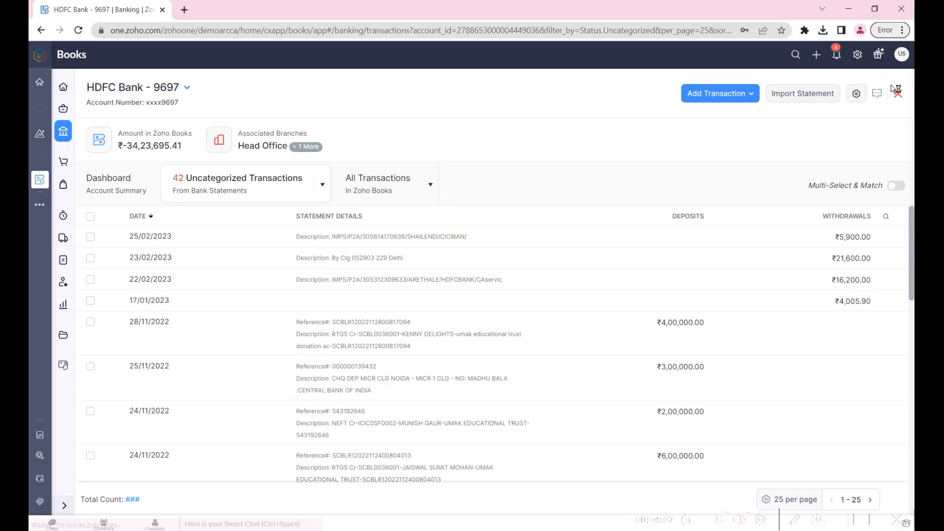
- Add another Vendor Payment to the HDFC bank account for Amit Rajender & Co. with an amount of 4000 INR
click(726, 96)
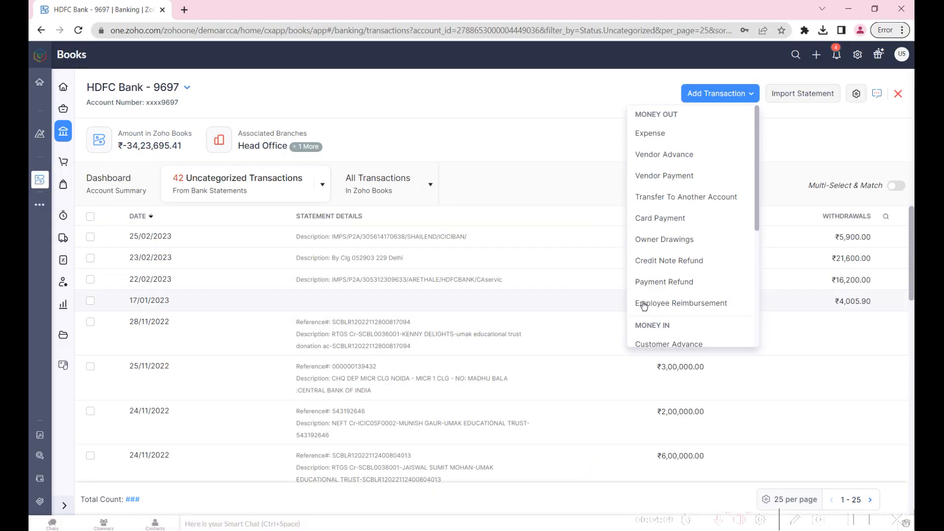
click(668, 178)
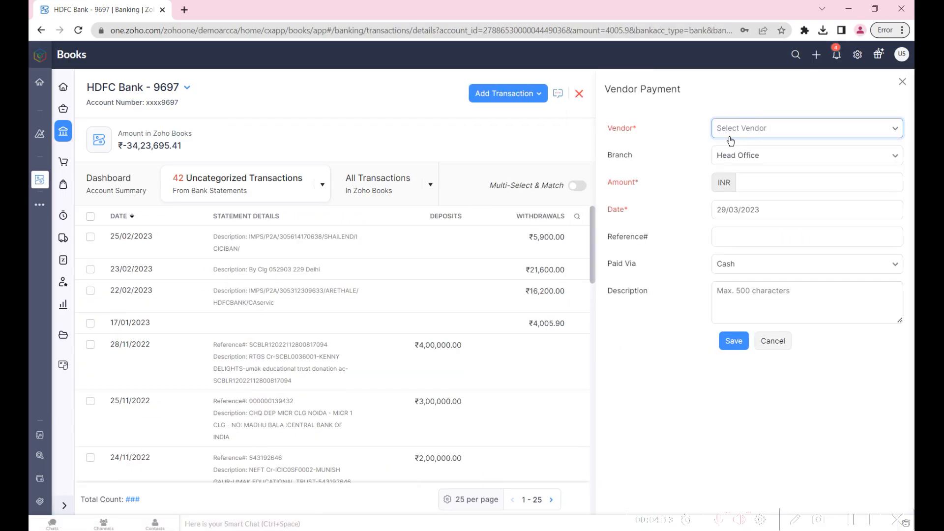
click(730, 139)
click(760, 181)
click(752, 220)
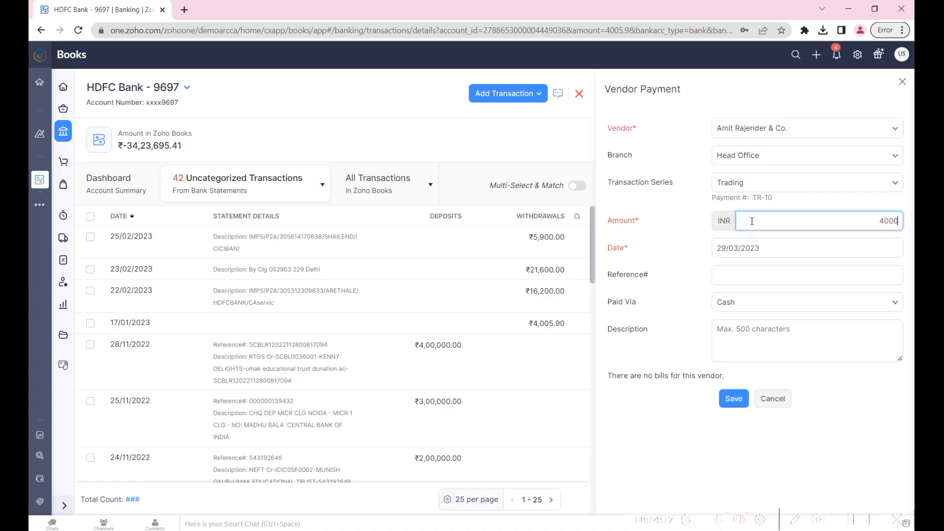
- Set the 4000 INR payment's date to 17/01/2023 and its reference to IMPS, and save it
key(Tab)
click(728, 90)
click(727, 89)
click(766, 179)
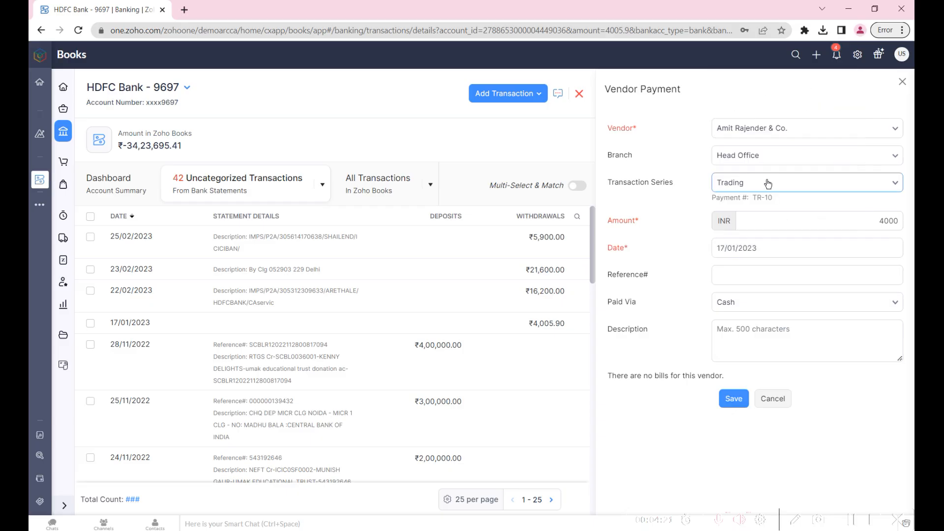
click(726, 275)
text(IMPS)
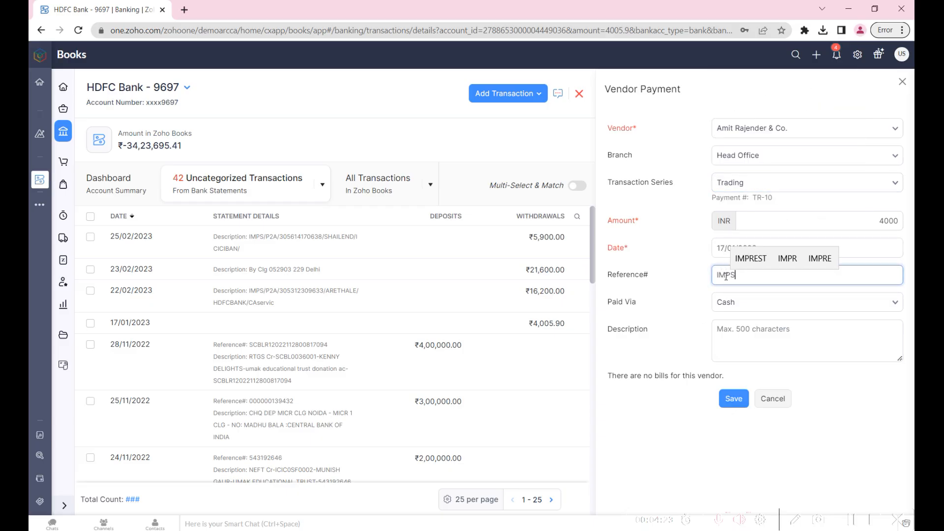
key(Tab)
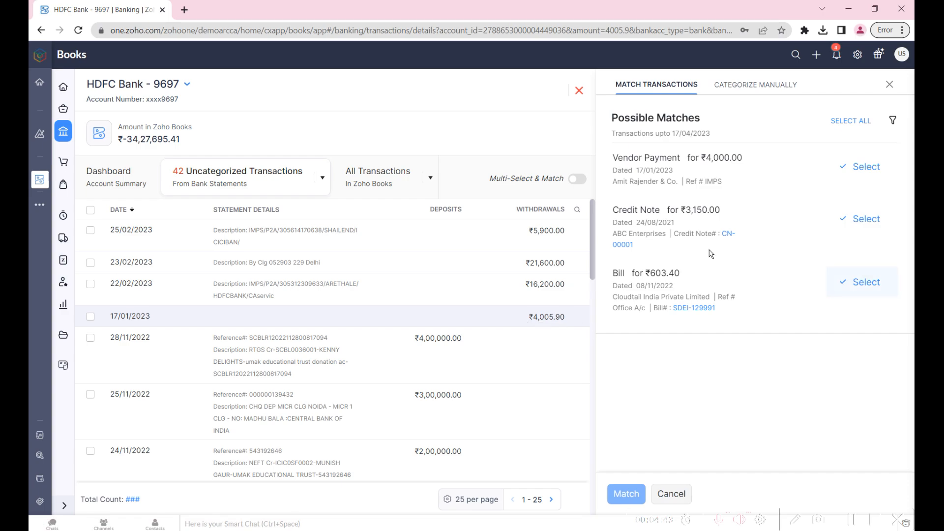
- Filter the ₹4,005.90 withdrawal's possible matches by vendor Amit Rajender & Co. and select the ₹4,000 vendor payment
click(892, 121)
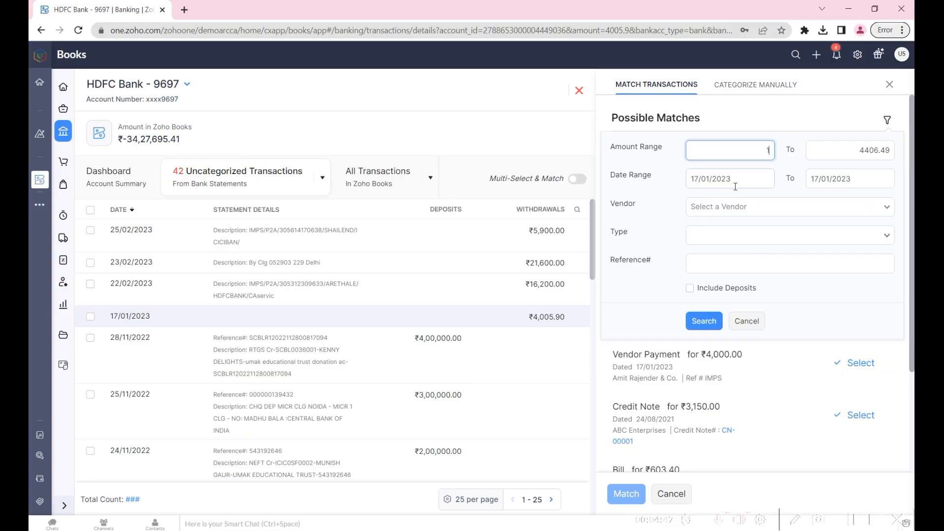
click(732, 207)
key(Return)
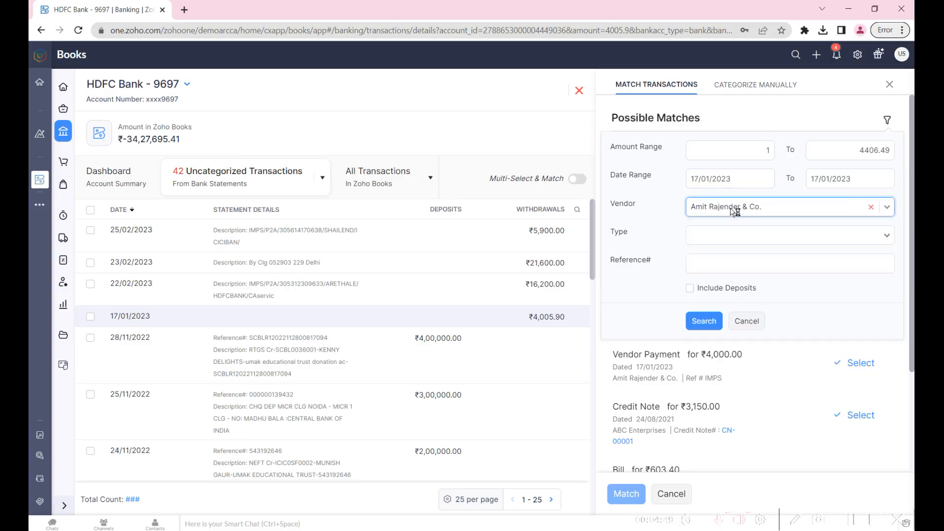
click(695, 321)
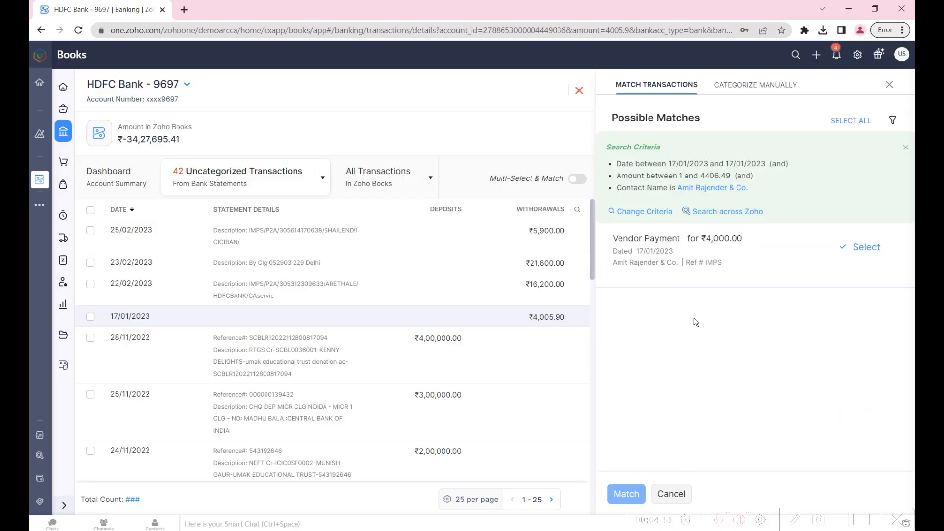
click(883, 240)
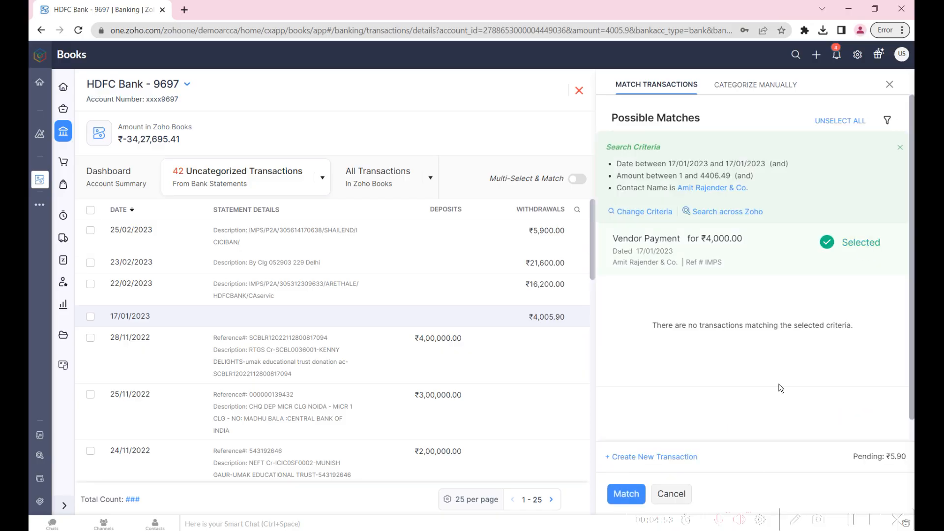
- Create a ₹5.90 Bank Fees and Charges withdrawal with GST treatment Out Of Scope, and match it with the vendor payment to the ₹4,005.90 withdrawal
click(648, 457)
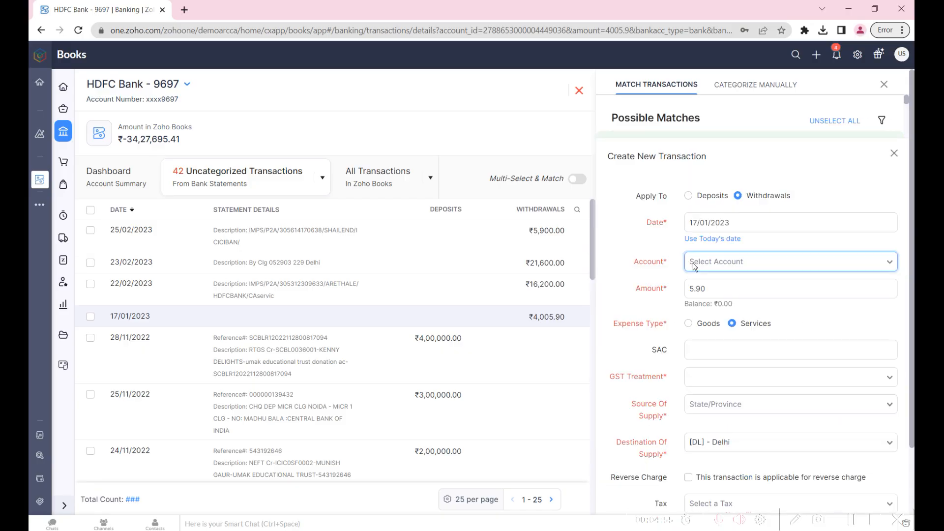
click(723, 264)
text(b)
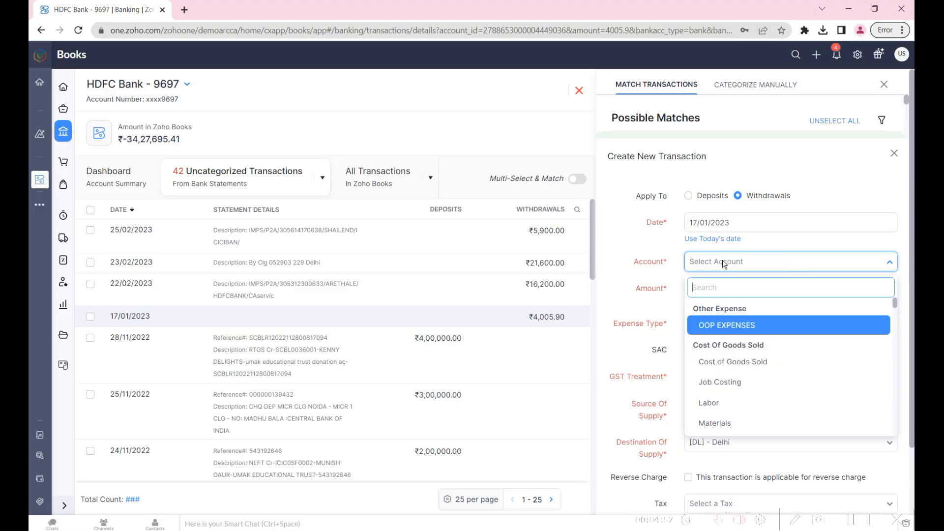
text(ank)
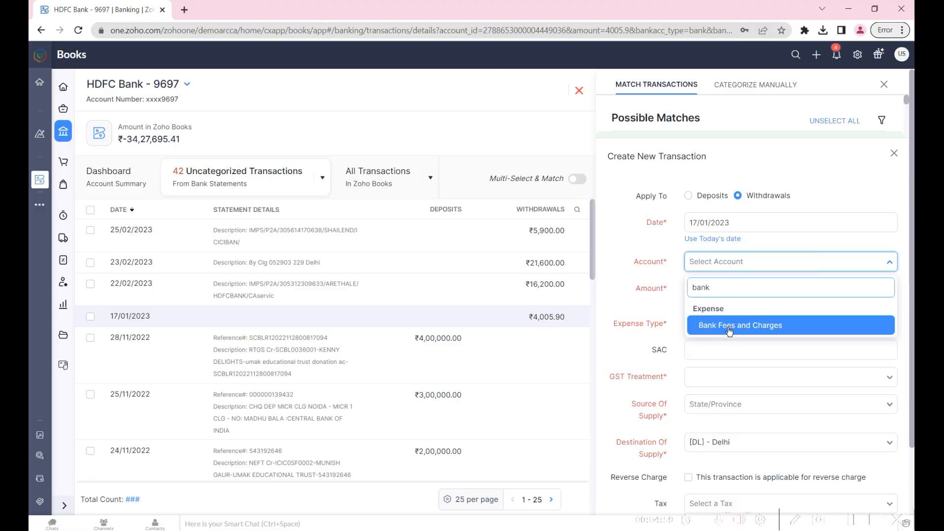
key(Return)
click(728, 494)
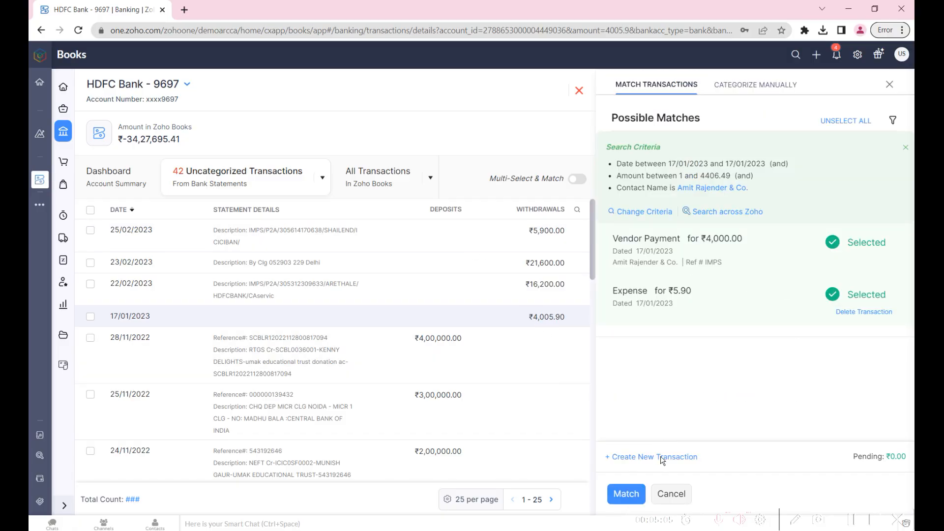
click(625, 496)
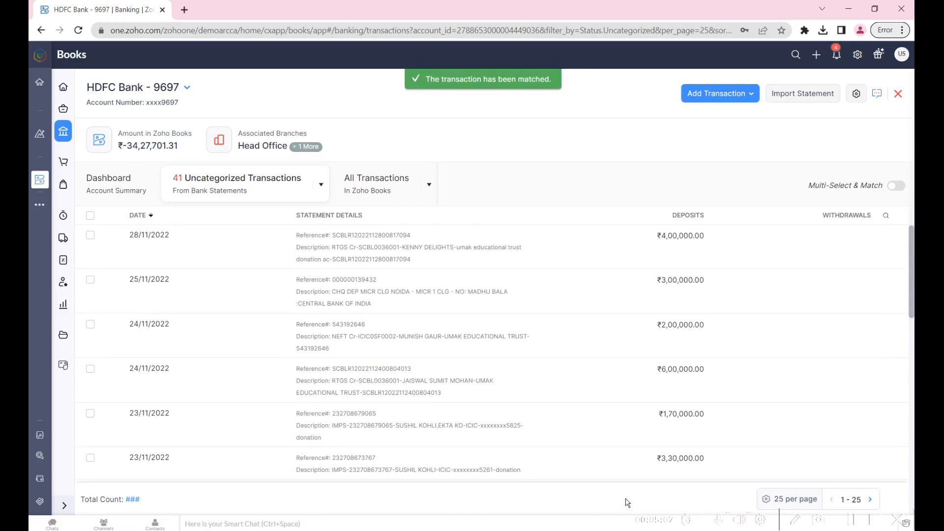
- Review the details of the 18/01/2023 Labor expense and the matched 17/01/2023 bank charge and IMPS vendor payment among all transactions
click(367, 188)
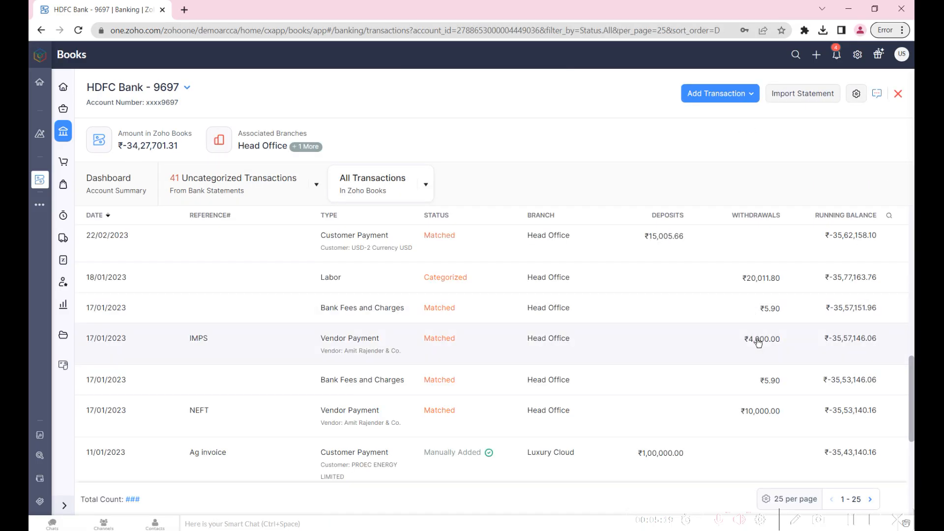
click(742, 284)
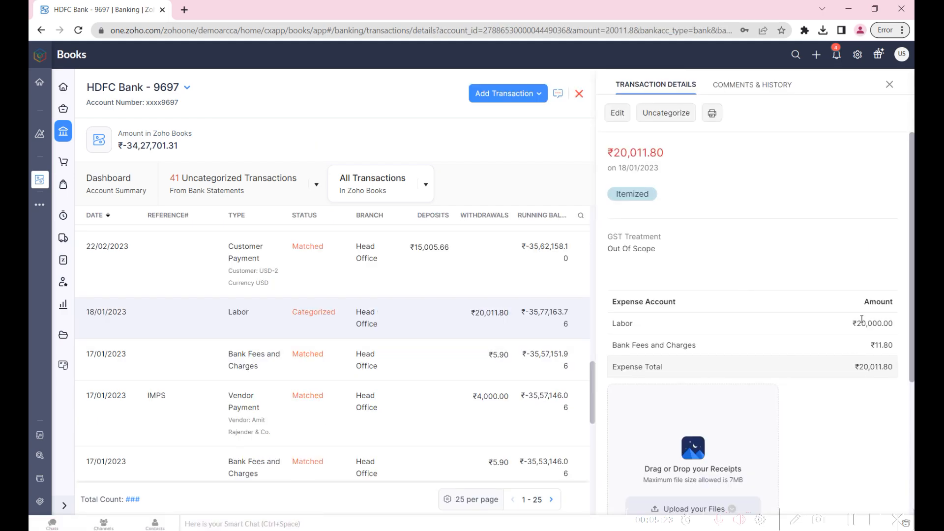
click(490, 362)
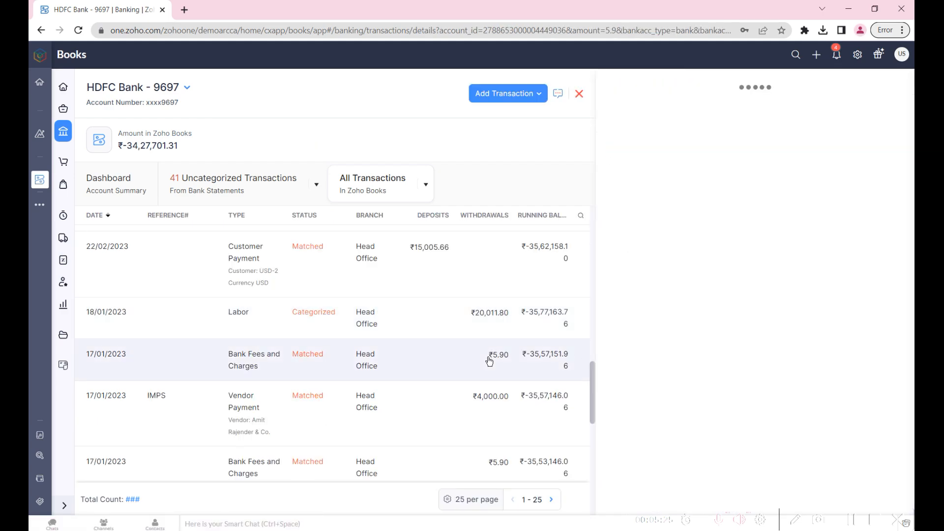
scroll(668, 246, down, 3)
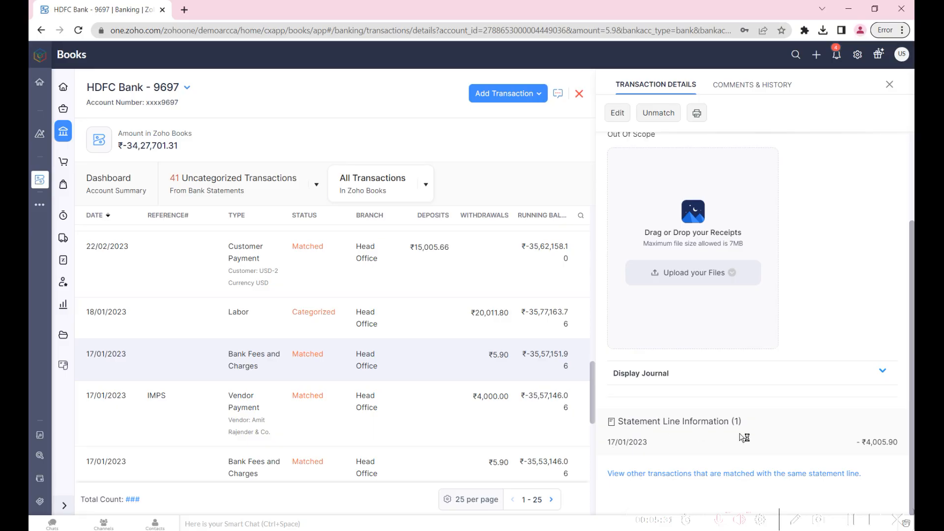
click(459, 409)
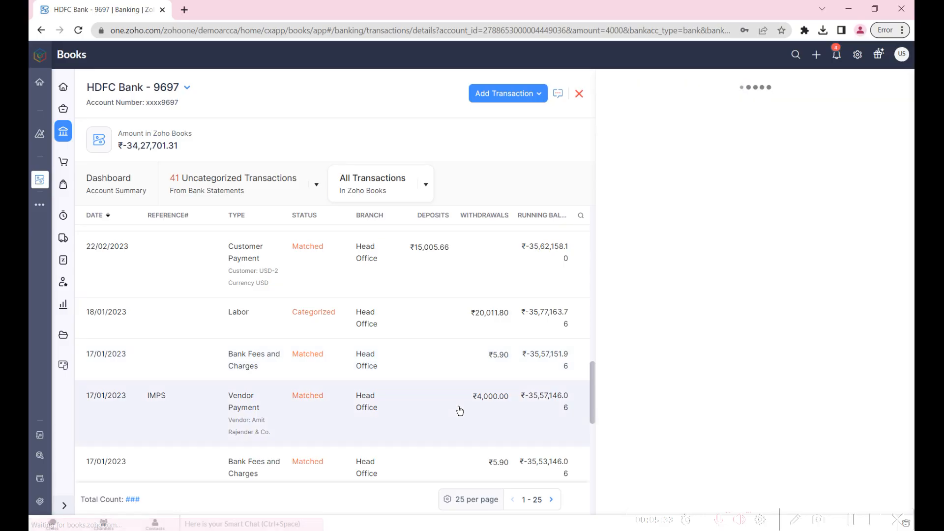